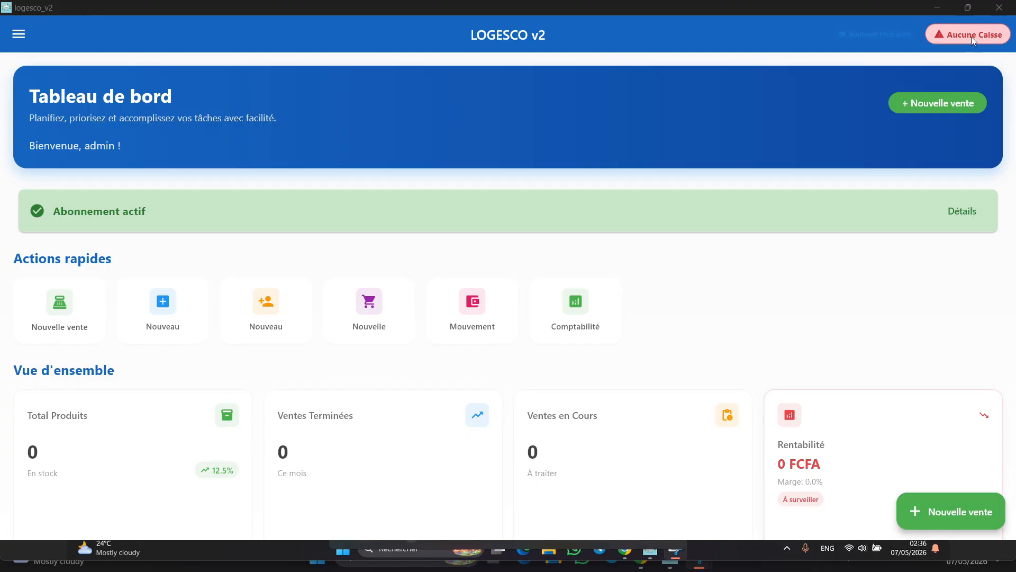
- Connect to the Caisse Principale cash register with an opening balance of 0 FCFA
left_click(973, 41)
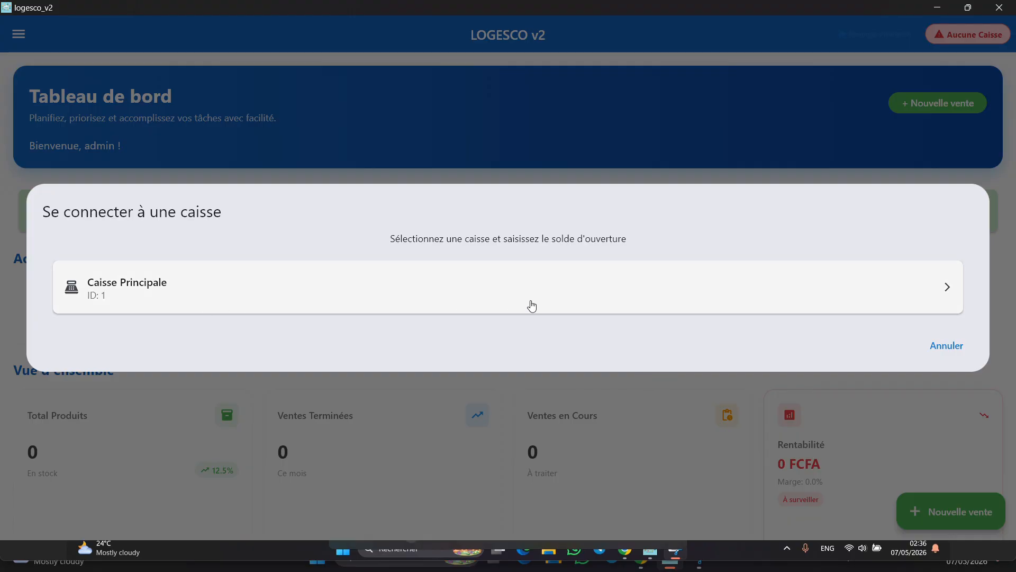
left_click(530, 301)
left_click(523, 297)
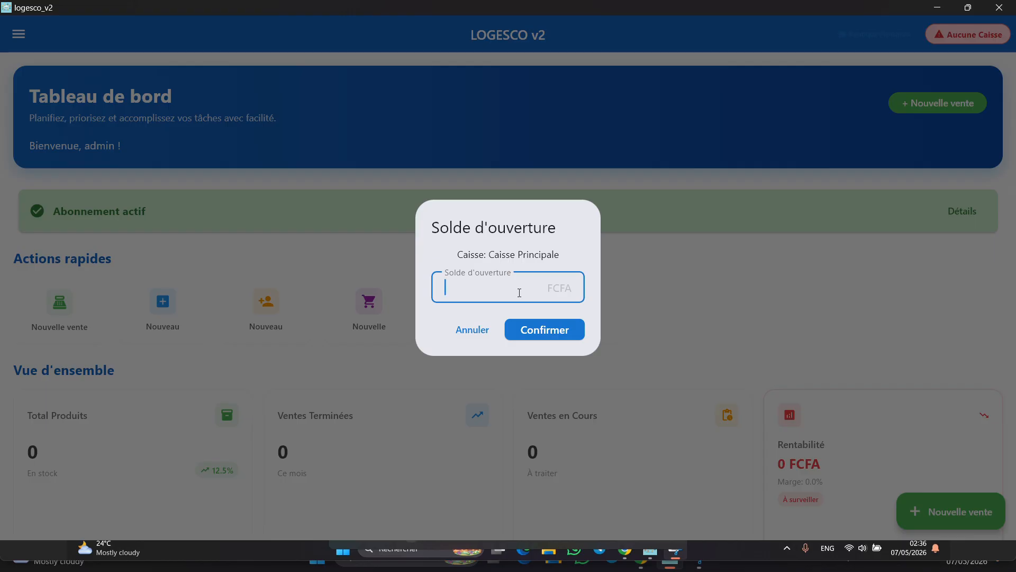
type("0")
left_click(545, 330)
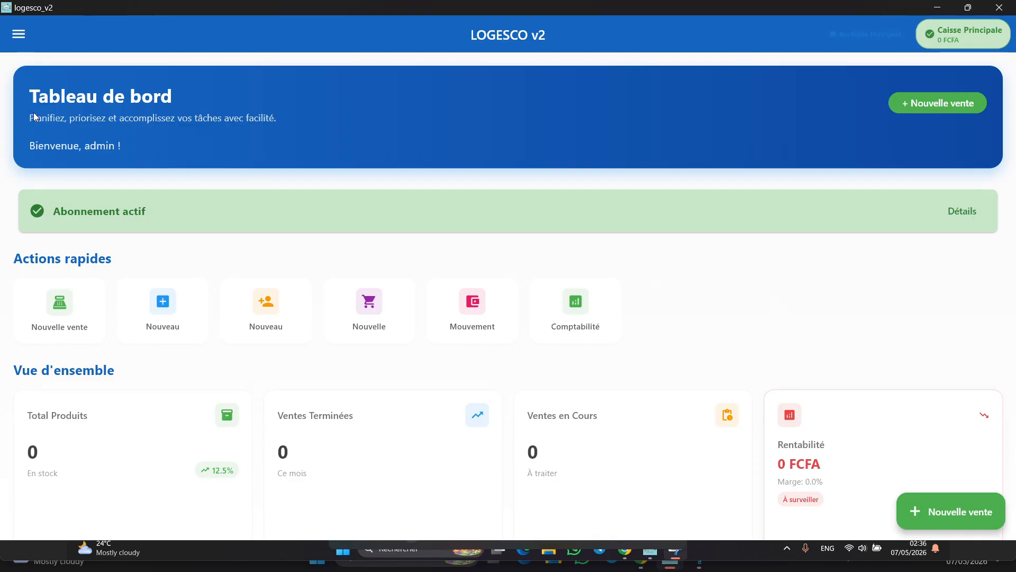
- Go to the sales list (Ventes) and start a new sale
left_click(19, 35)
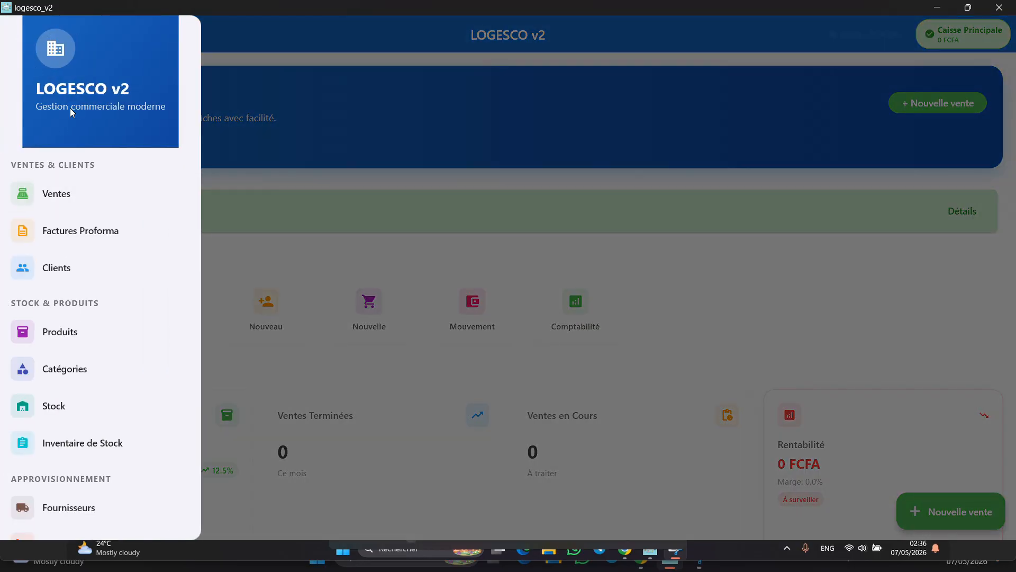
left_click(73, 207)
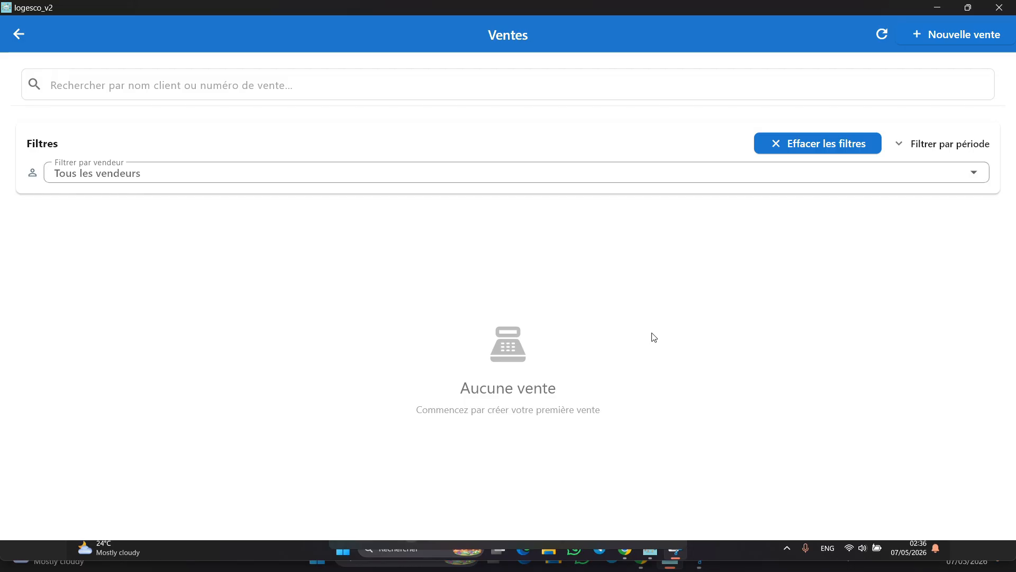
left_click(936, 32)
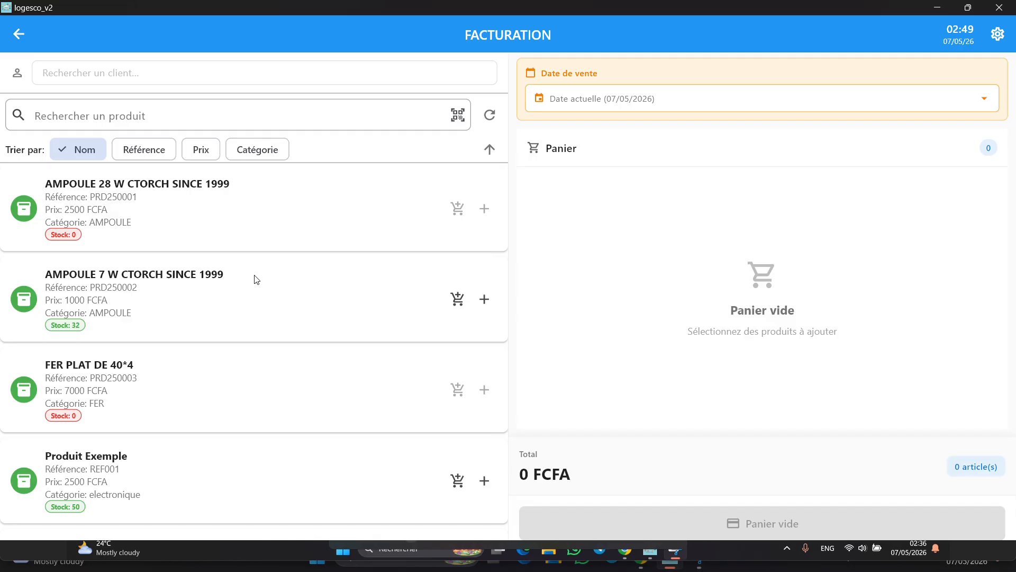
- Add one AMPOULE 7 W CTORCH SINCE 1999 and one Produit Exemple to the cart
scroll(306, 303, "down", 3)
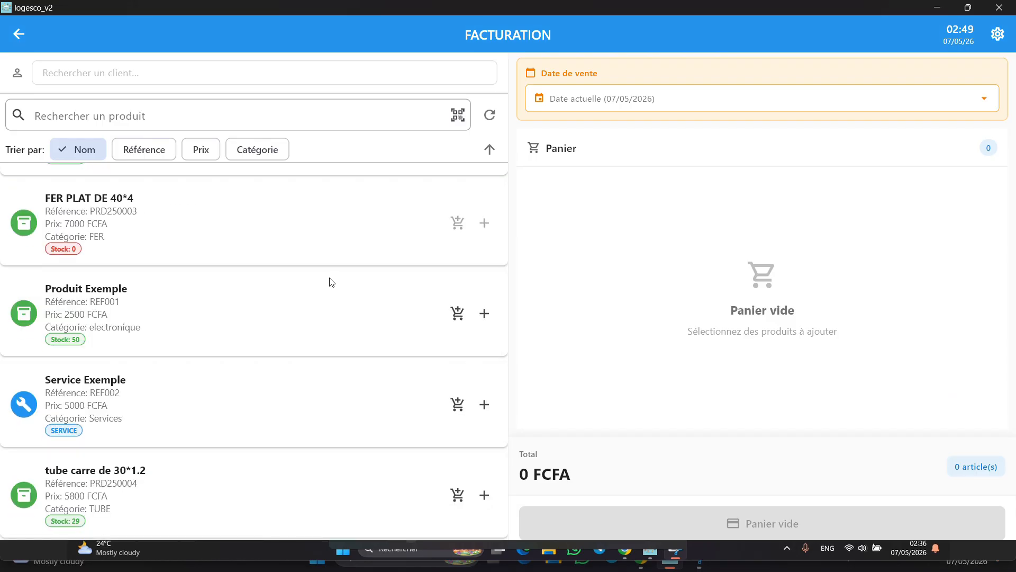
scroll(373, 312, "up", 3)
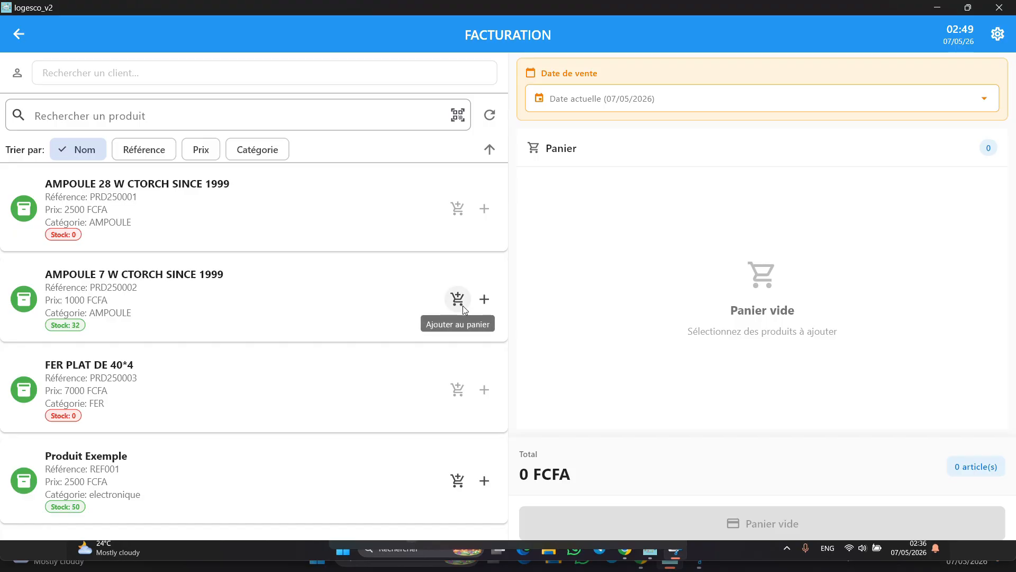
left_click(482, 299)
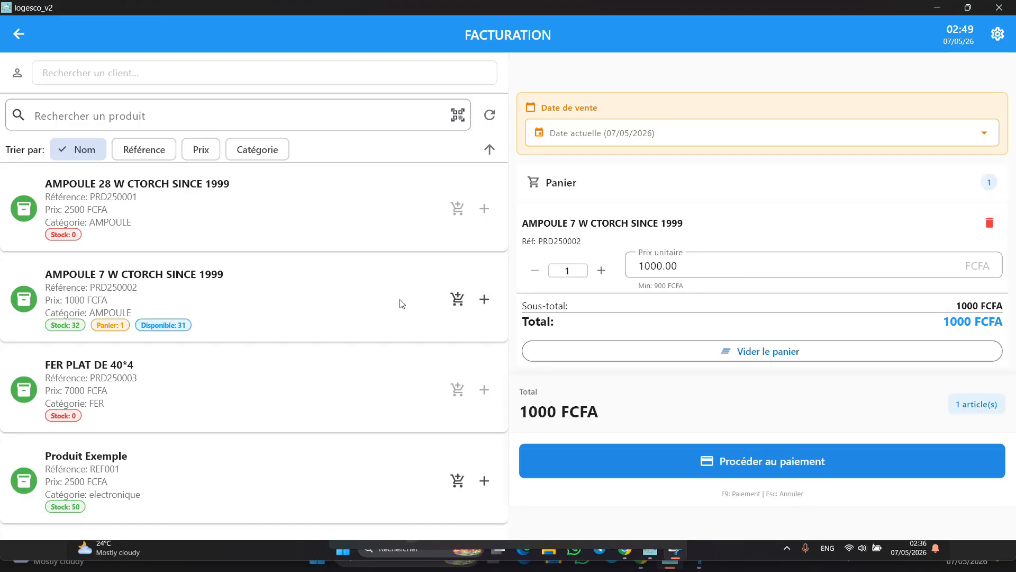
scroll(403, 301, "down", 1)
scroll(403, 300, "down", 2)
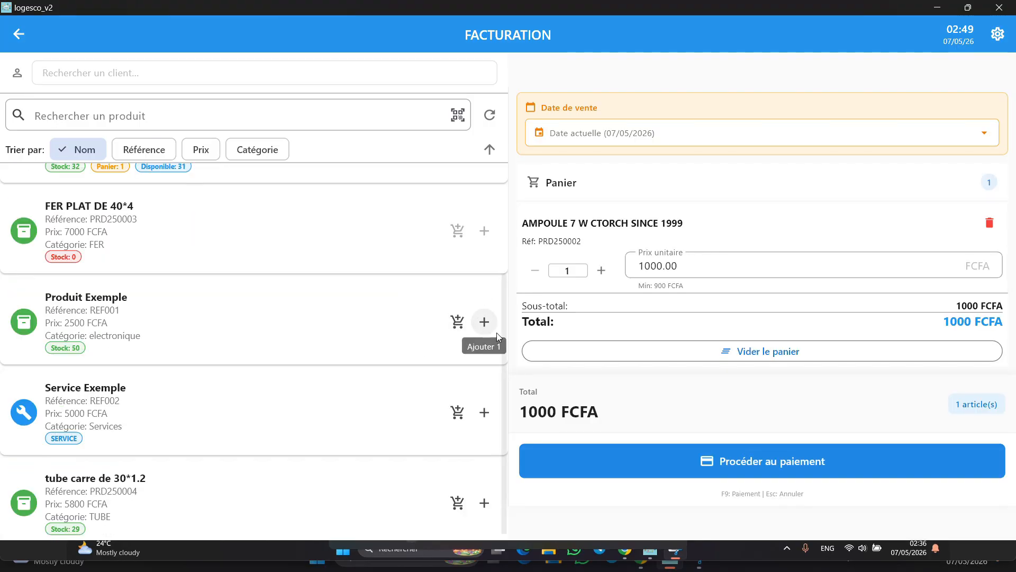
left_click(484, 321)
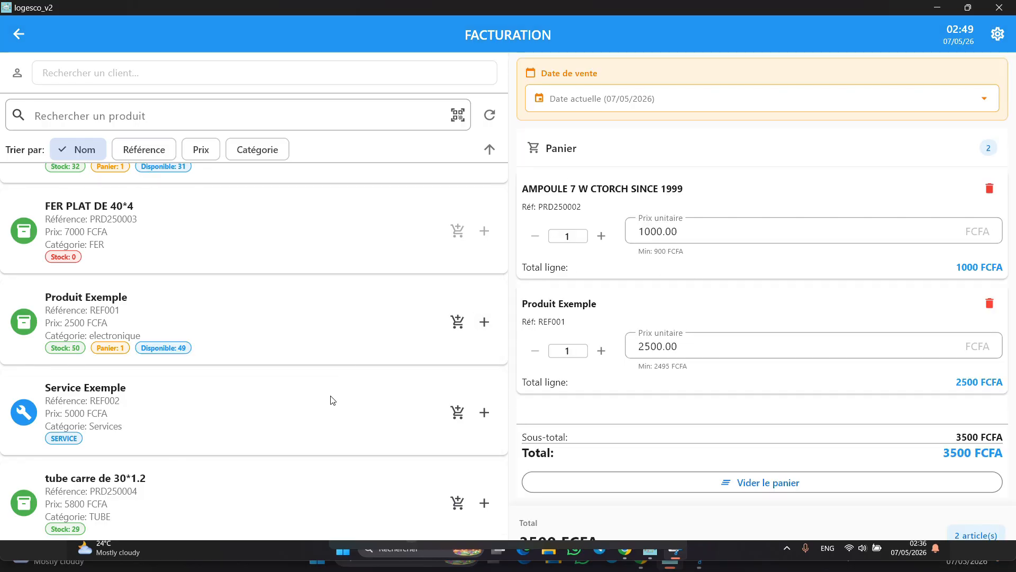
- Set the cart quantities to 2 for AMPOULE 7 W CTORCH SINCE 1999 and 12 for Produit Exemple
left_click(601, 236)
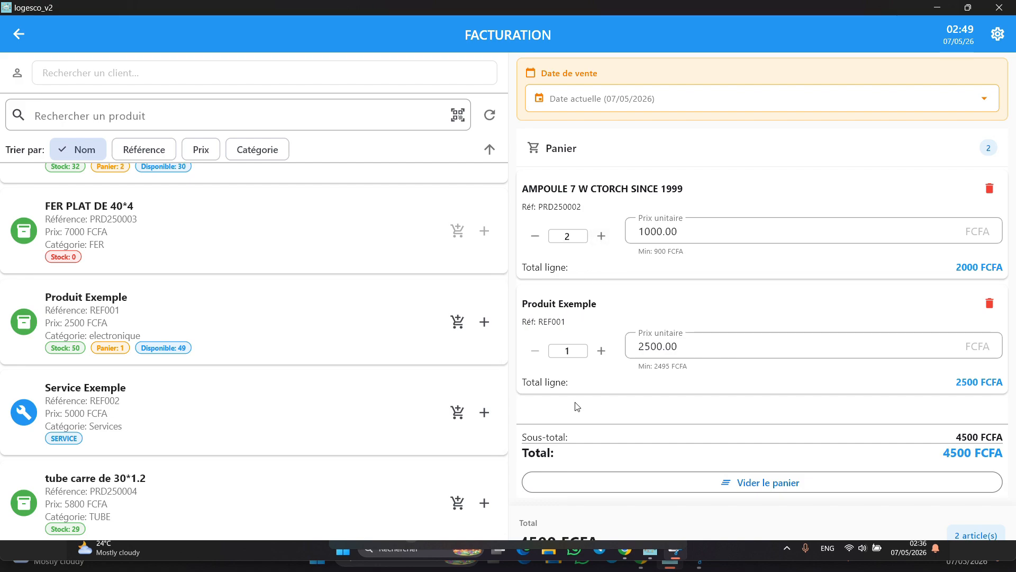
left_click(577, 353)
type("2")
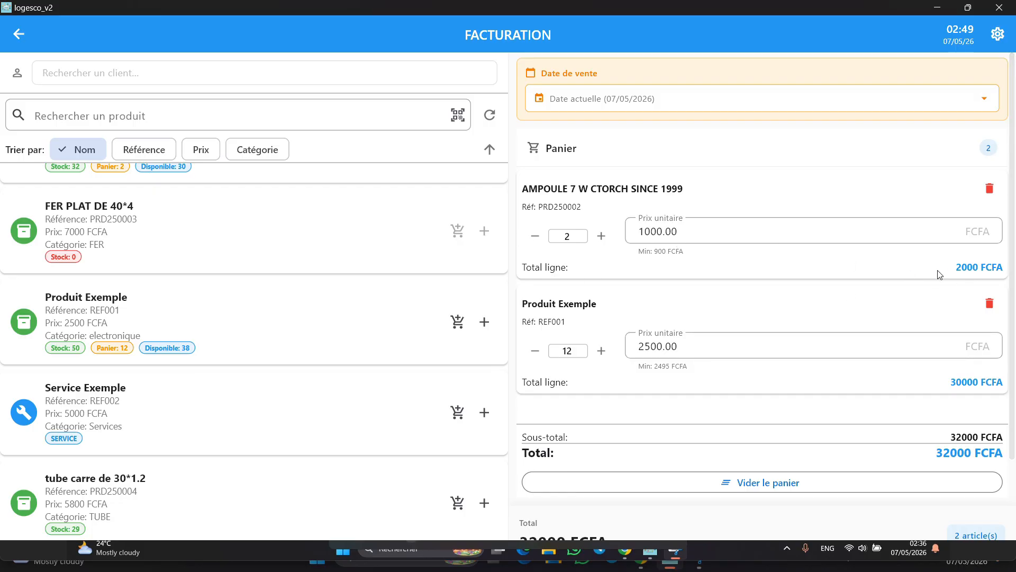
scroll(873, 358, "down", 2)
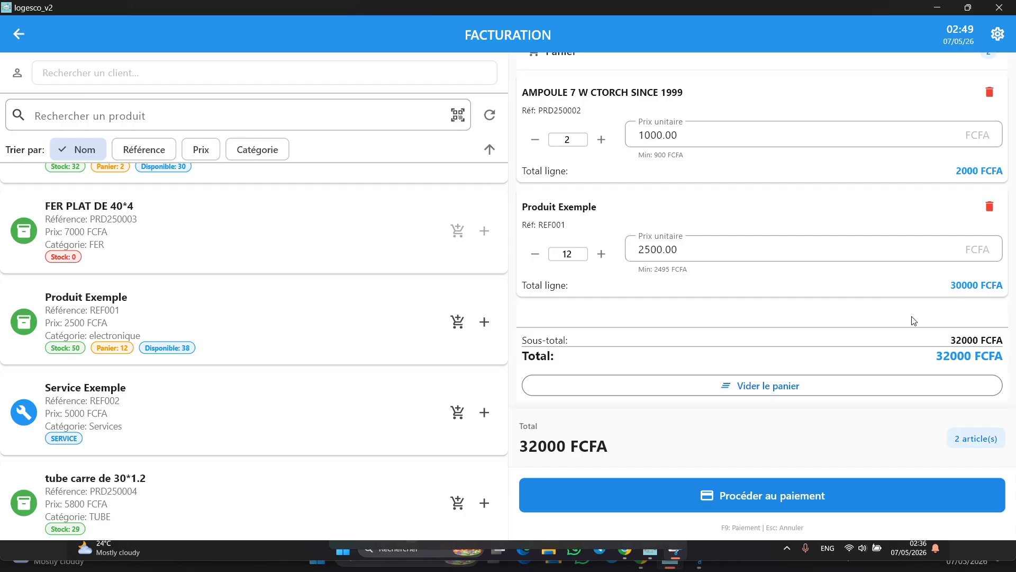
- Assign an existing customer to the sale and clear that selection again
left_click(228, 79)
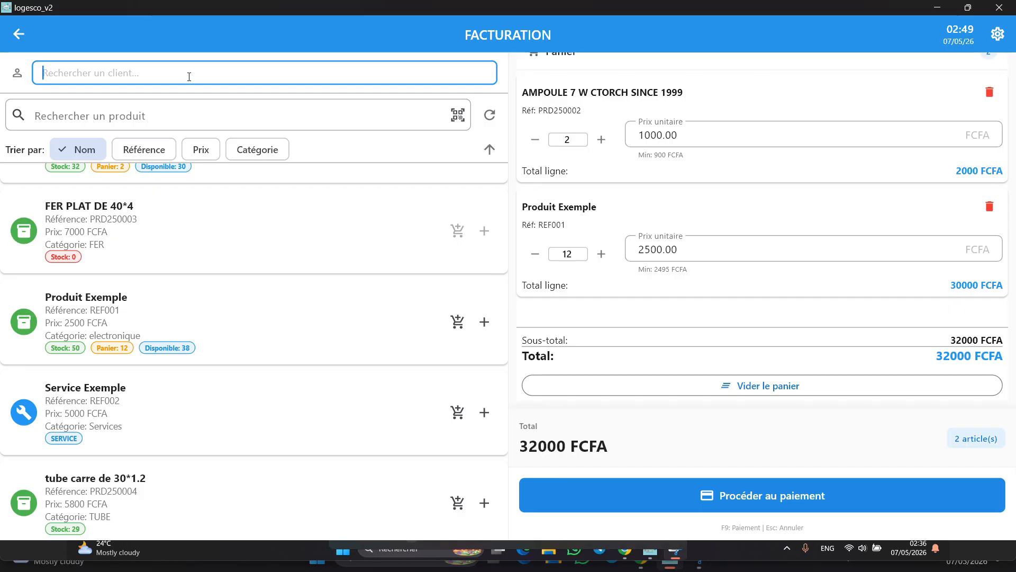
type("T")
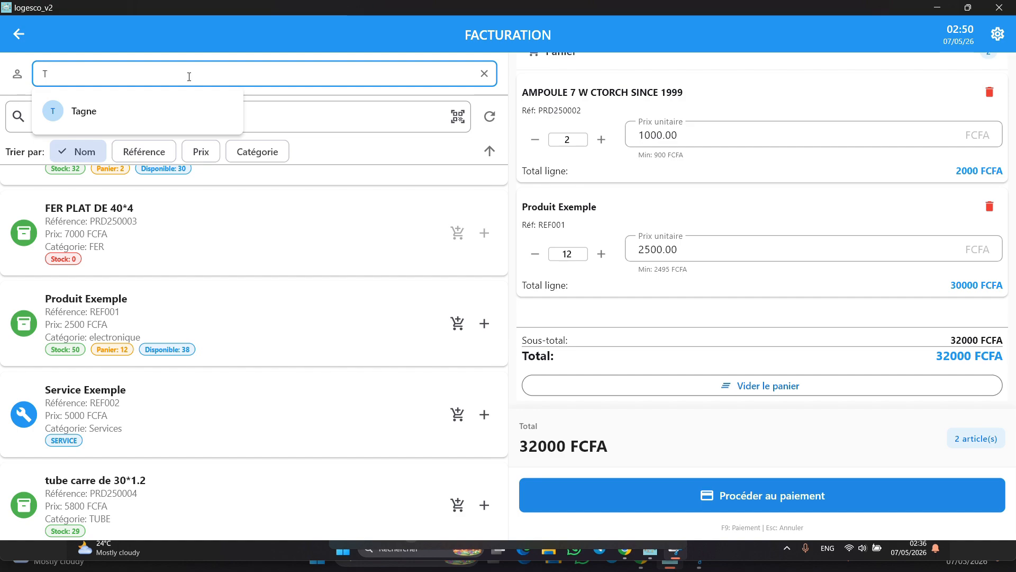
left_click(143, 123)
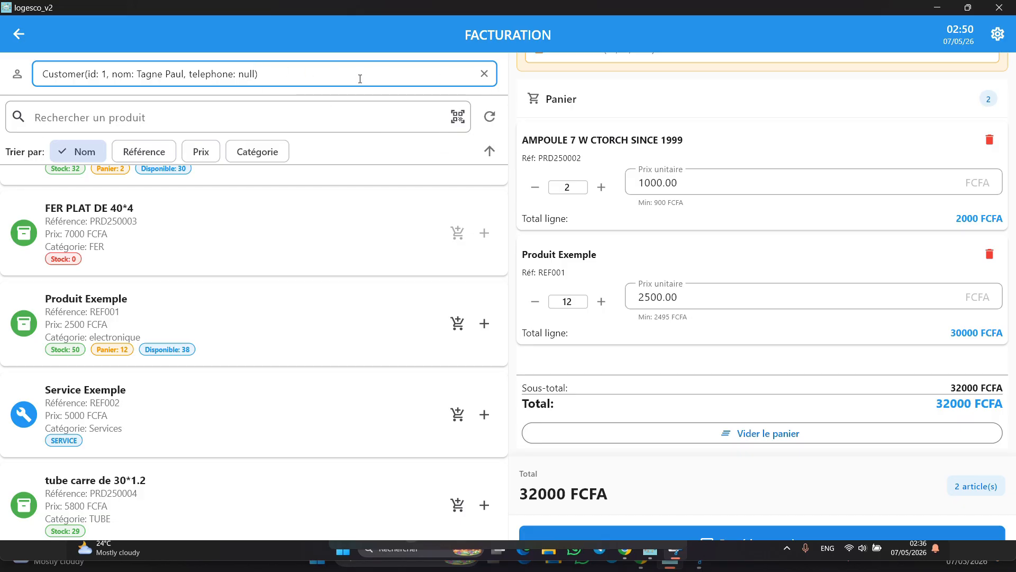
left_click(484, 73)
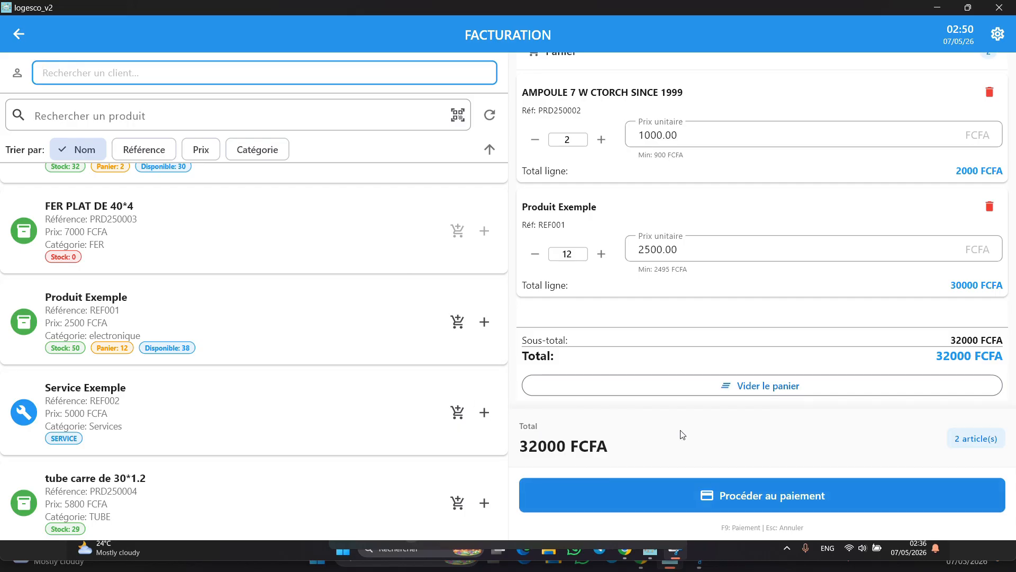
- Proceed to payment for the cart and set the amount paid by the customer to 35000 FCFA
left_click(797, 500)
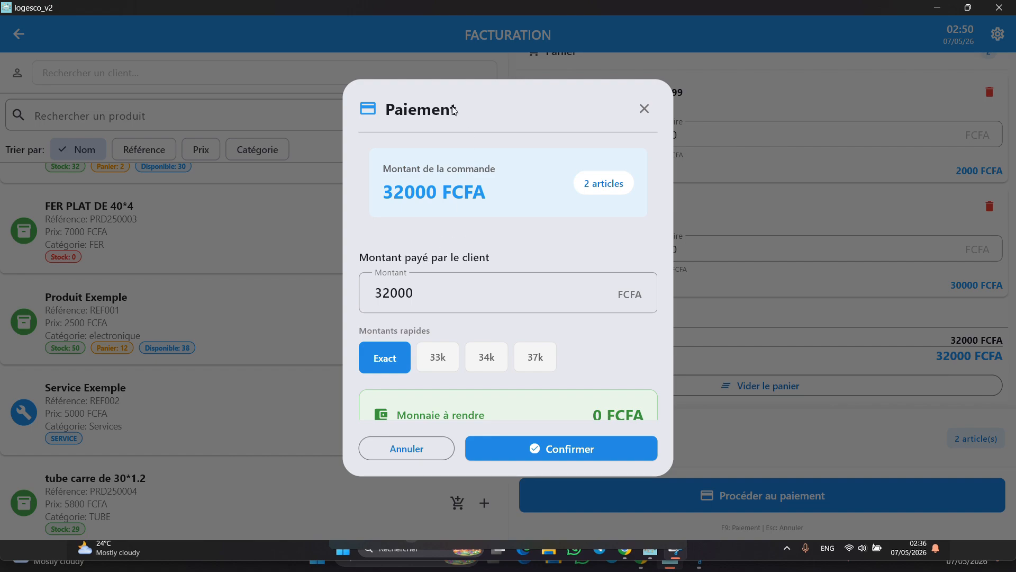
scroll(509, 250, "down", 1)
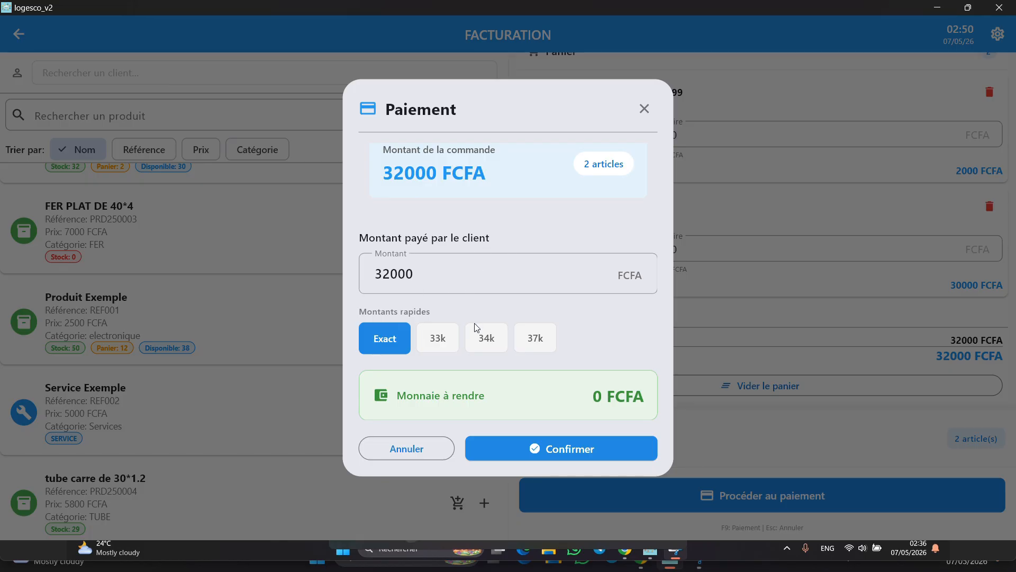
left_click(388, 273)
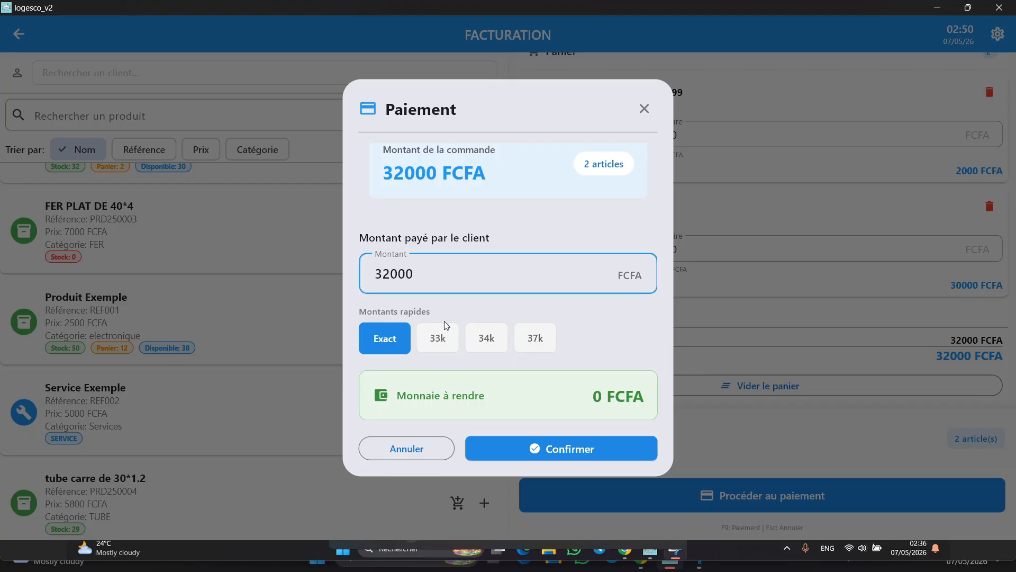
key("BackSpace")
type("5")
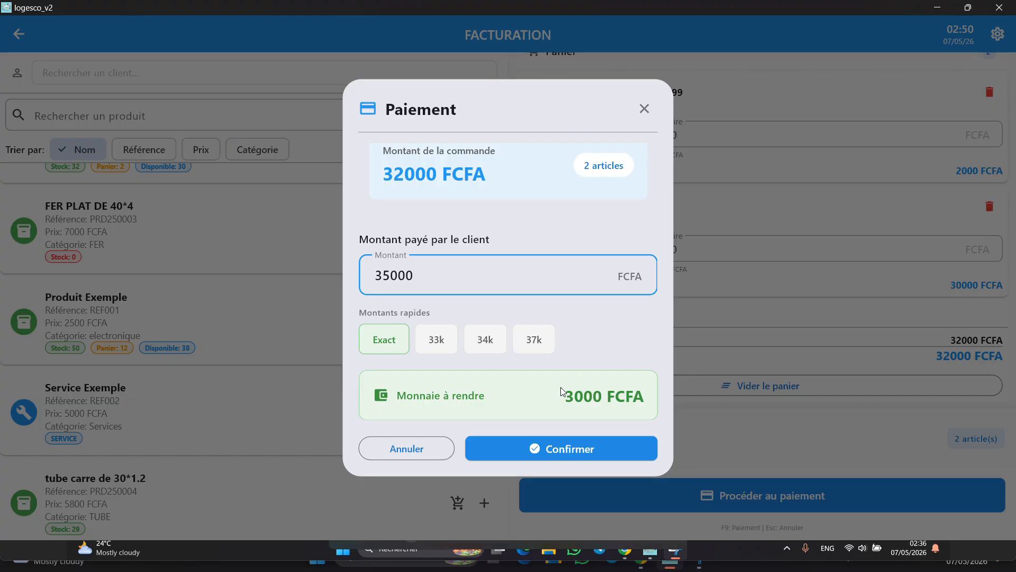
- Change the amount paid by the customer to 40000 FCFA
key("BackSpace")
key("BackSpace")
type("400")
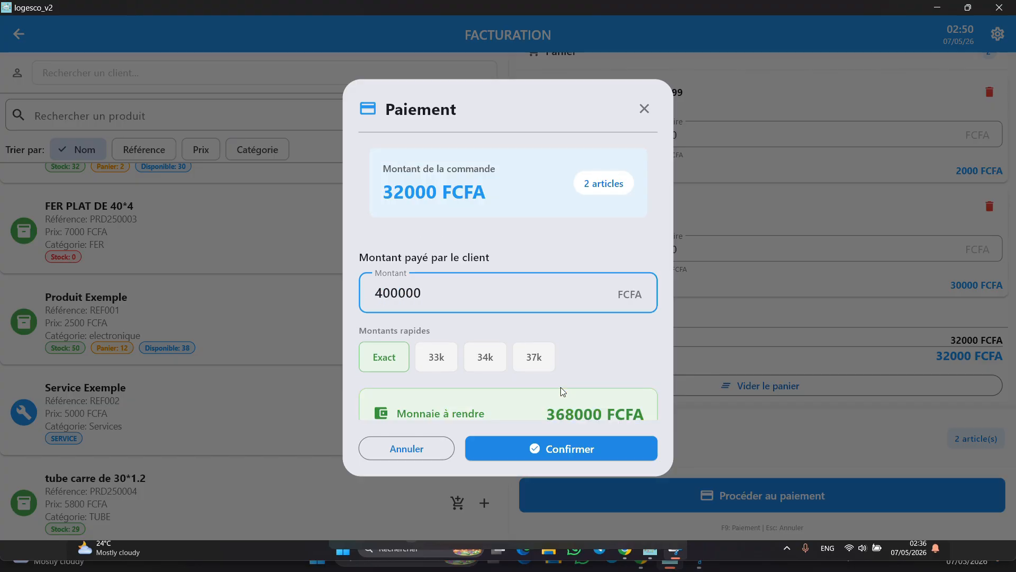
key("BackSpace")
scroll(506, 332, "down", 1)
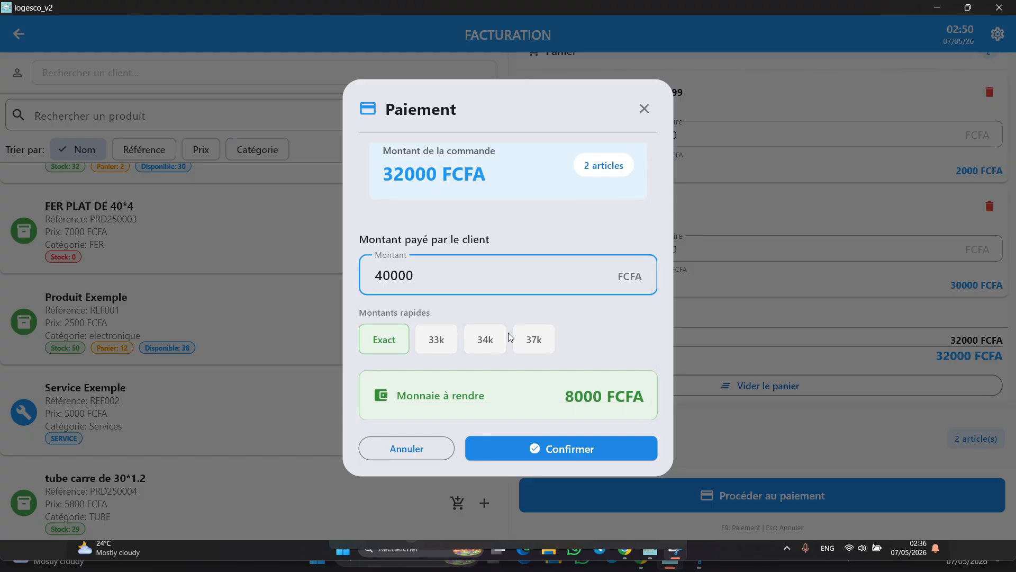
- Lower the amount paid by the customer to 30000 FCFA, below the order total
key("BackSpace")
type("3")
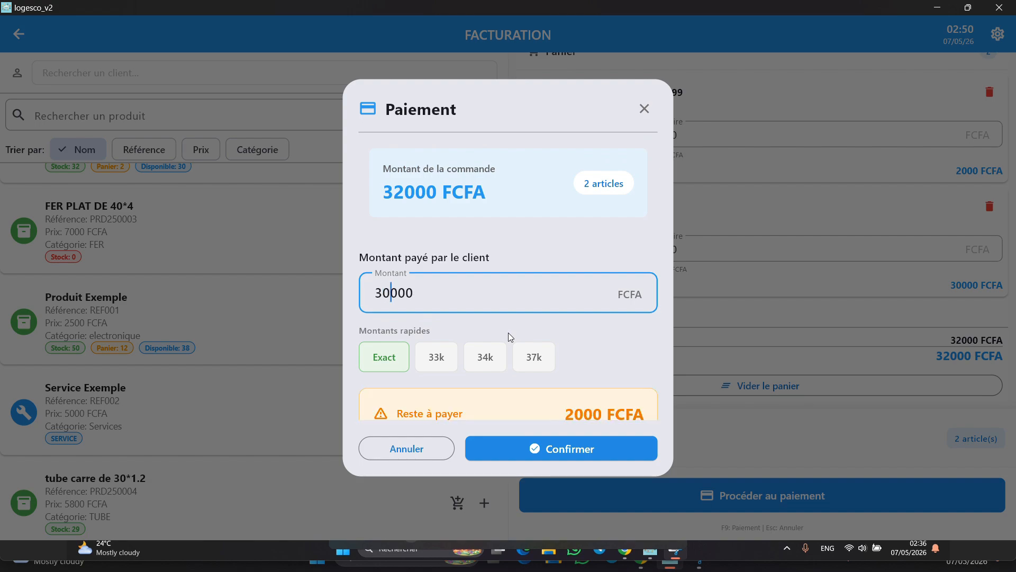
scroll(516, 328, "down", 1)
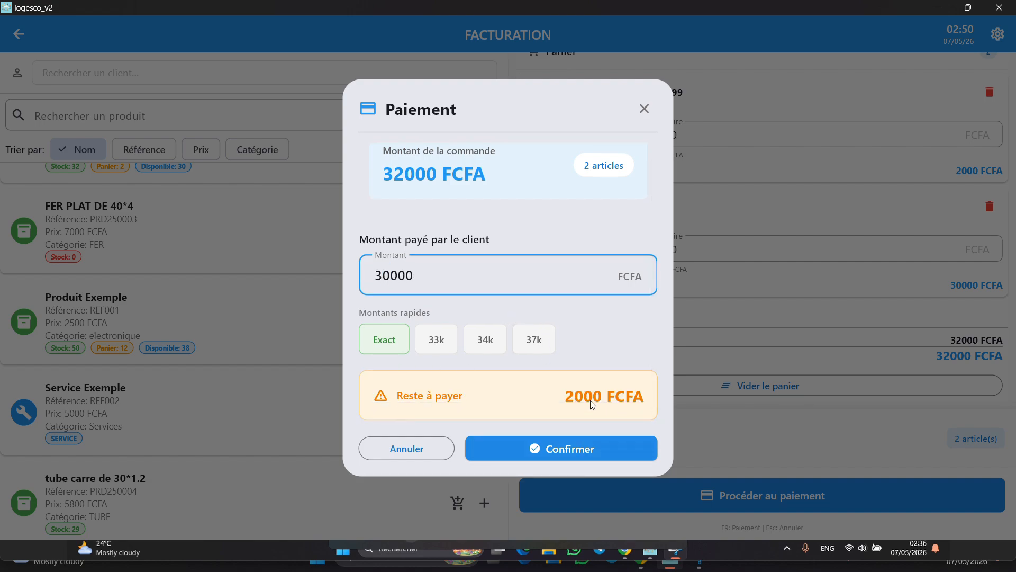
- Set the amount paid by the customer to 32000 FCFA and confirm the payment
key("Left")
key("Left")
key("Left")
key("BackSpace")
type("2")
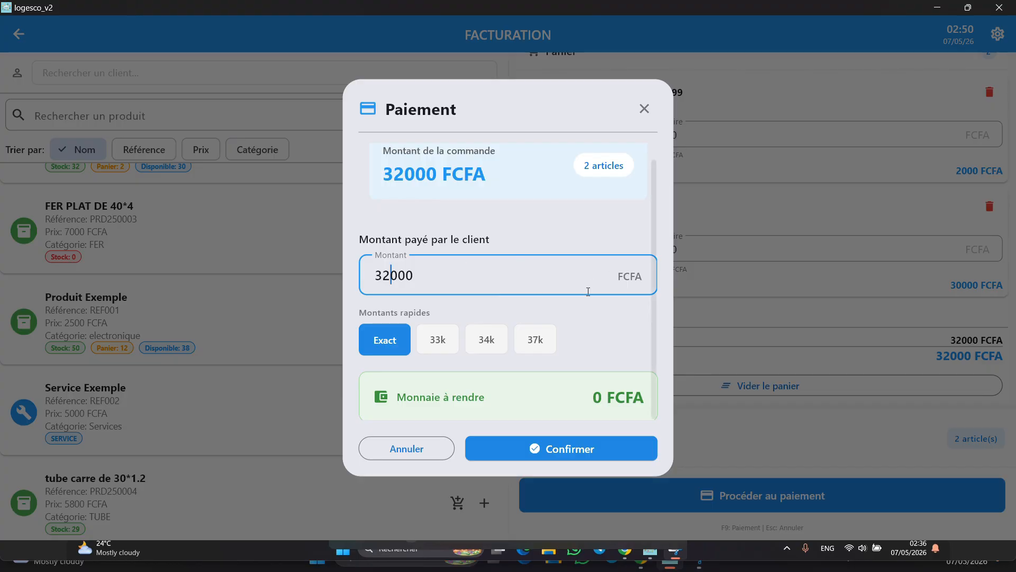
scroll(502, 230, "down", 1)
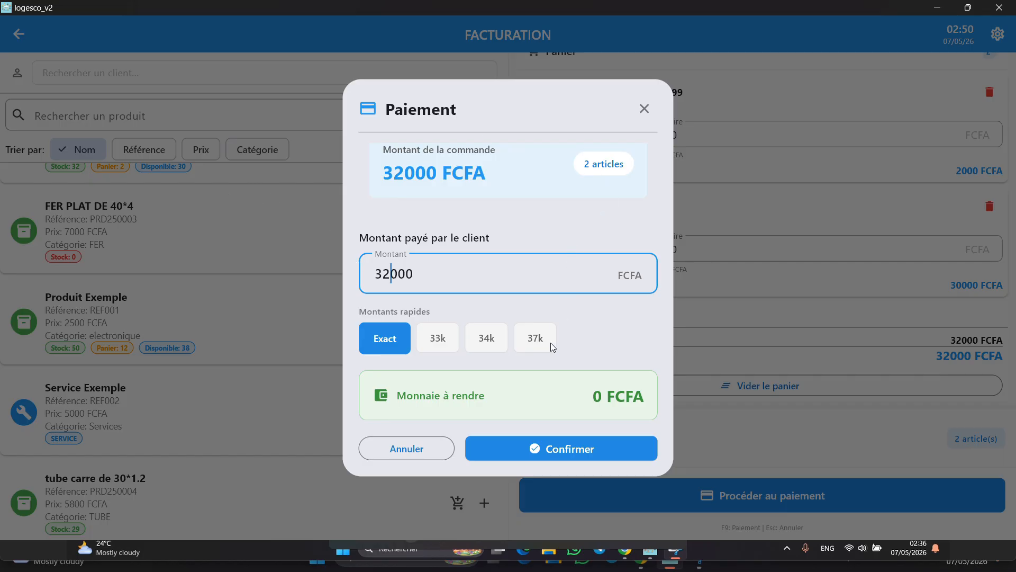
left_click(571, 449)
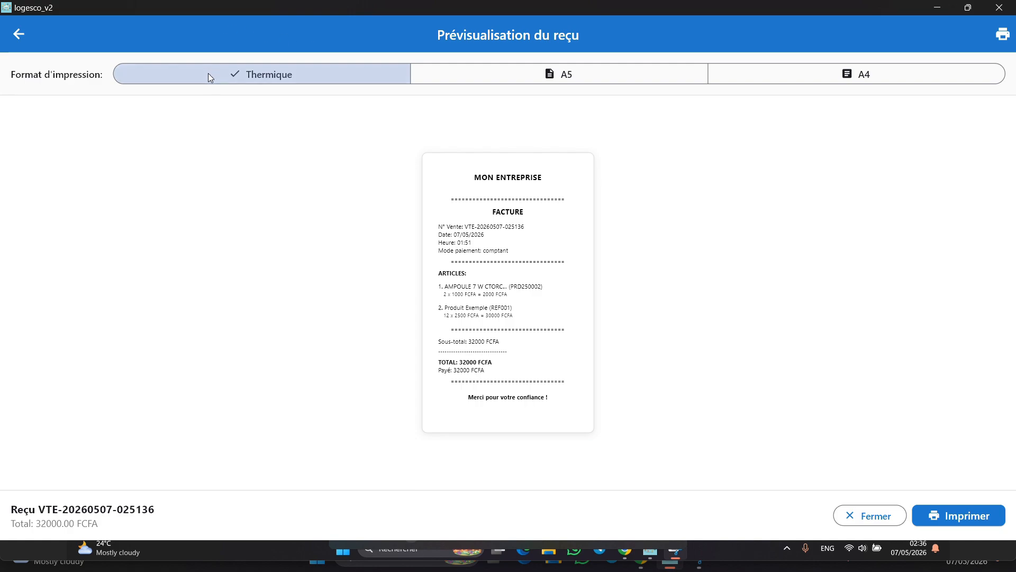
- Compare the receipt preview in the A5, A4 and Thermique print formats, ending on Thermique
left_click(559, 76)
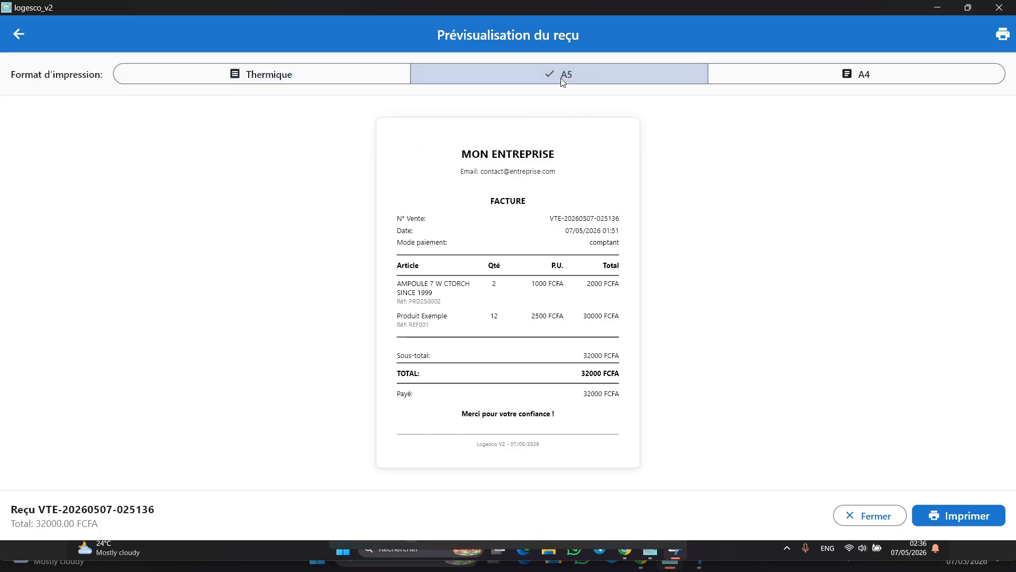
left_click(846, 74)
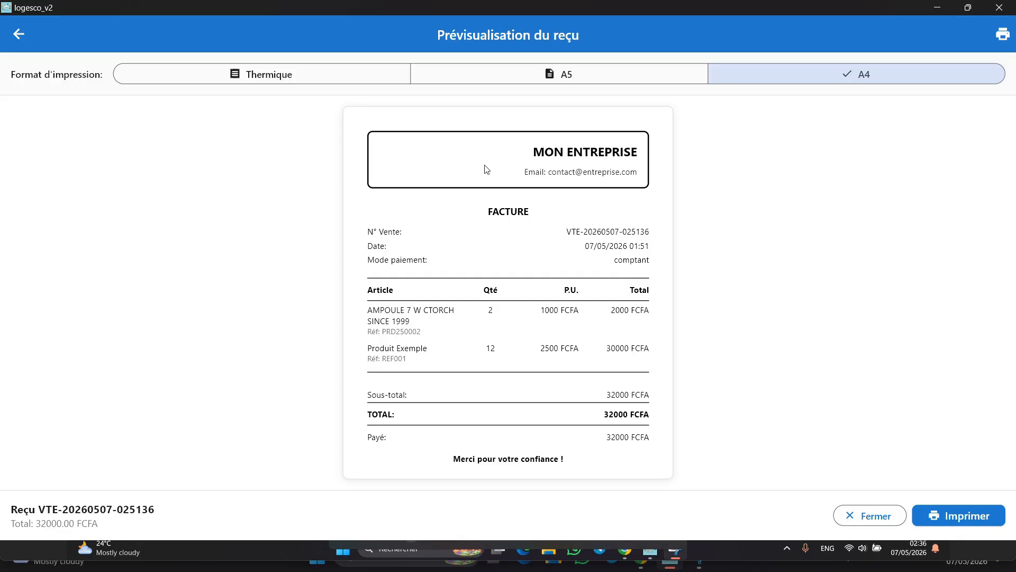
left_click(290, 77)
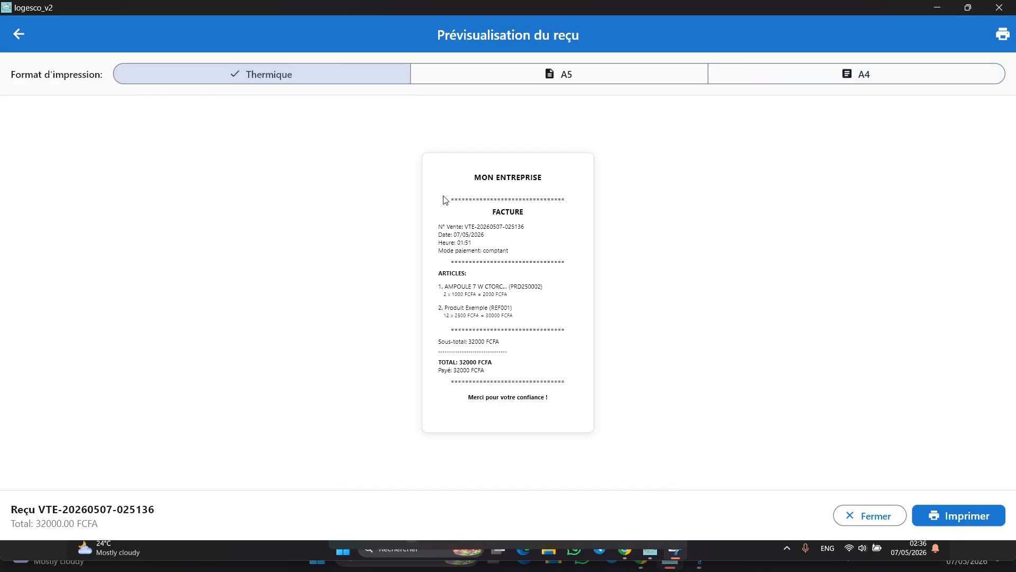
left_click(526, 73)
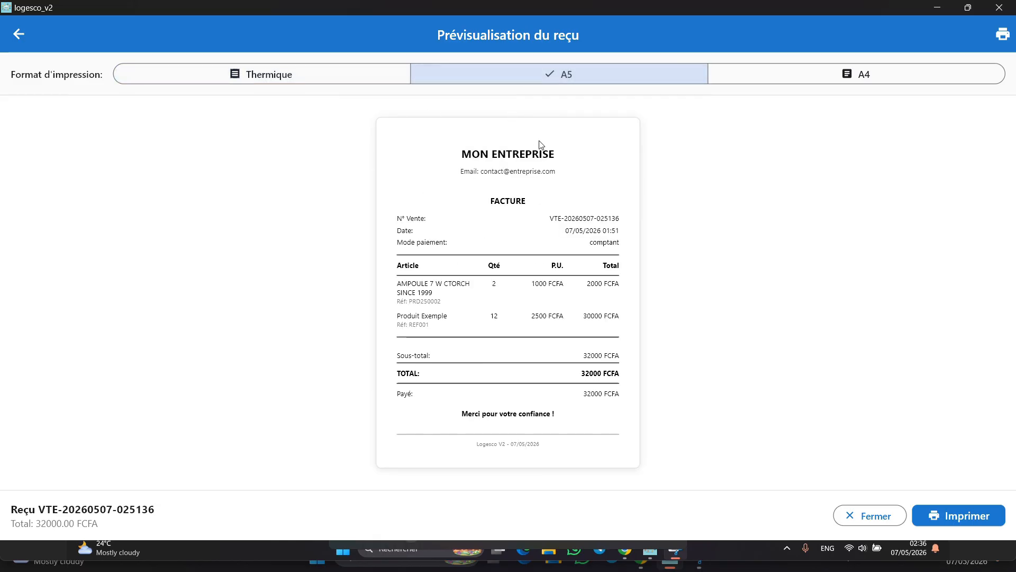
left_click(886, 76)
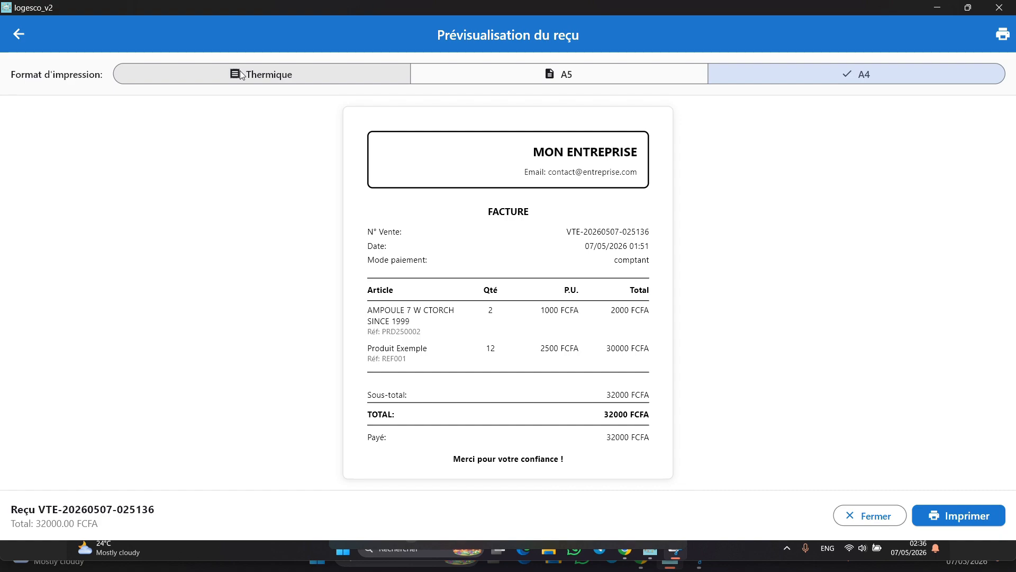
left_click(268, 74)
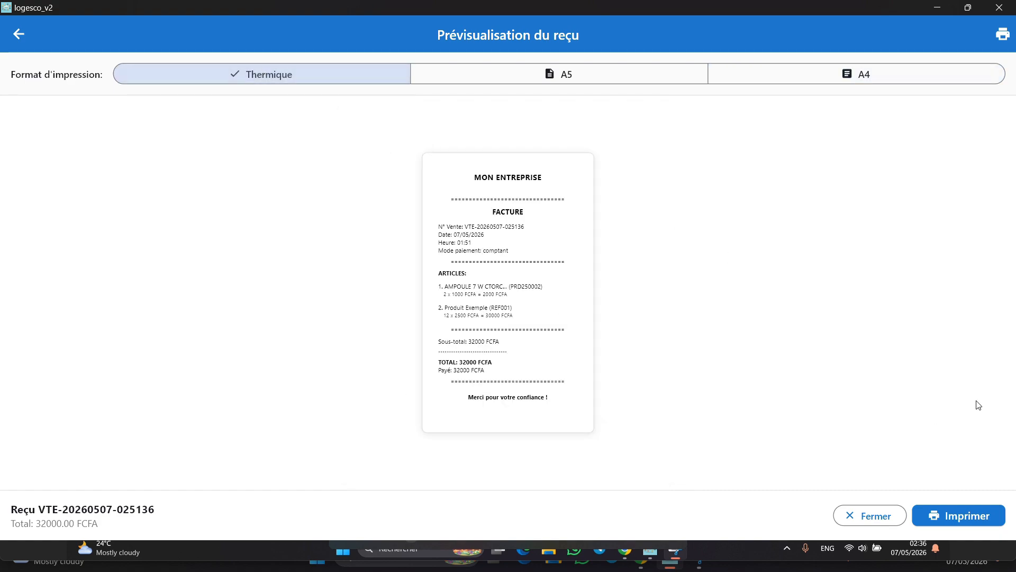
- Print the receipt in the Thermique format on POS80 Printer(2)
left_click(961, 514)
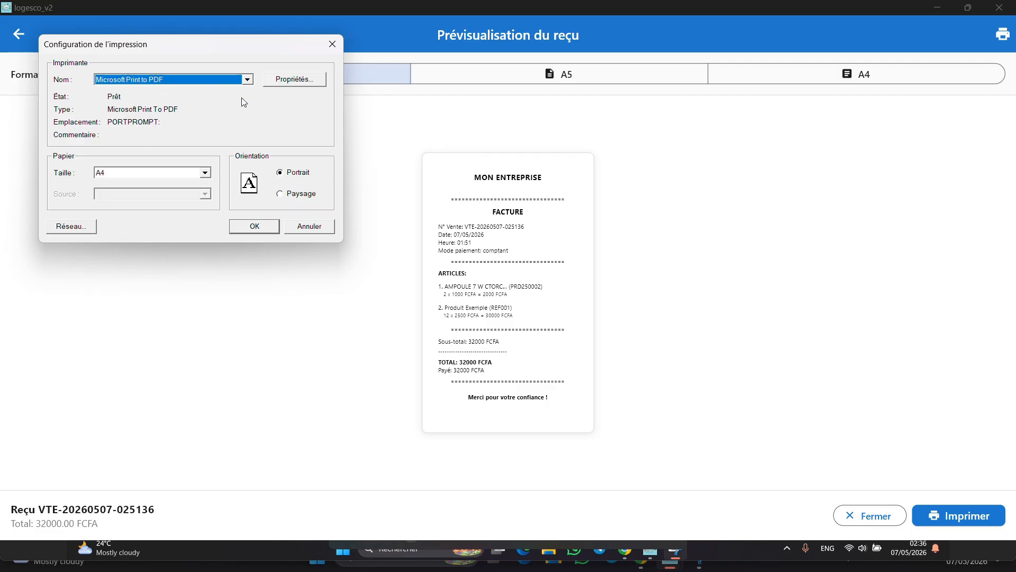
left_click(245, 82)
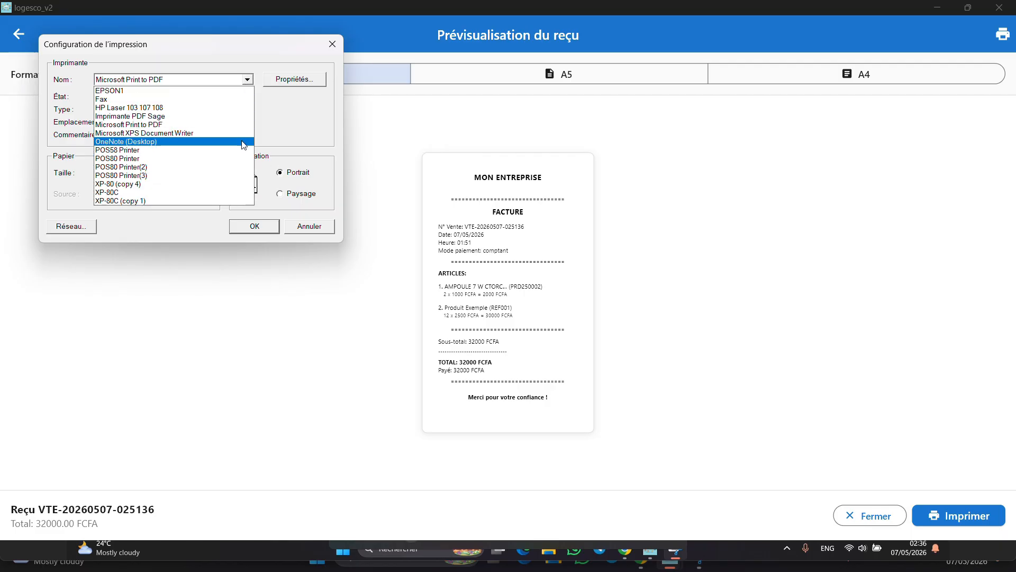
left_click(241, 167)
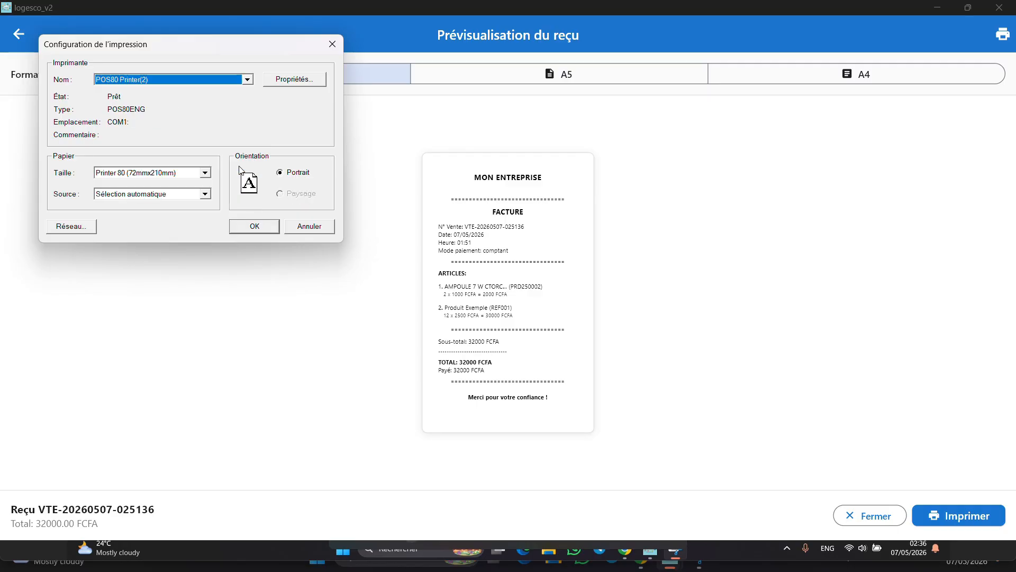
left_click(253, 226)
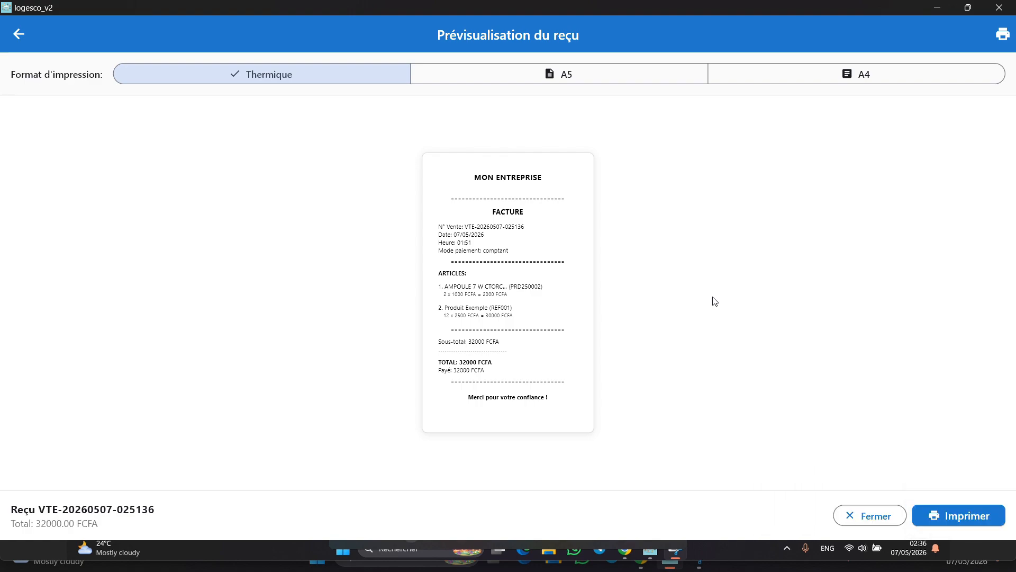
- Return to the FACTURATION screen and assign an existing customer to a new sale by searching for the customer's name
left_click(19, 34)
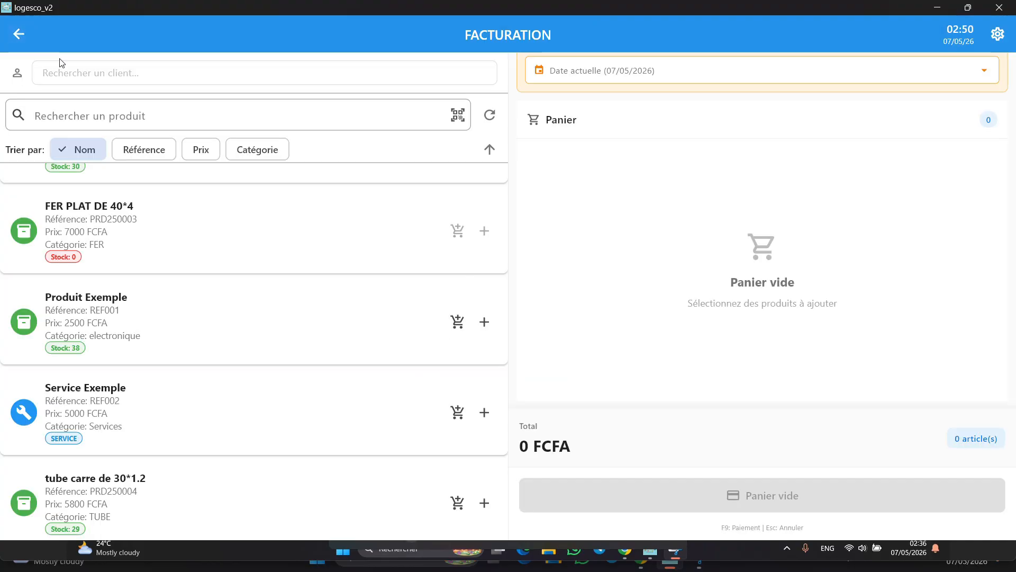
scroll(320, 248, "up", 3)
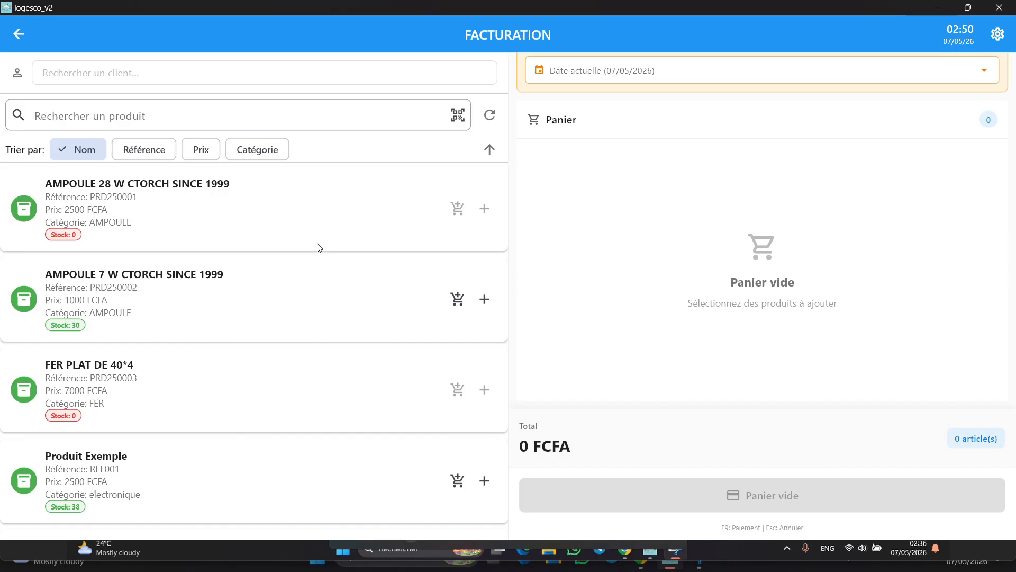
left_click(161, 66)
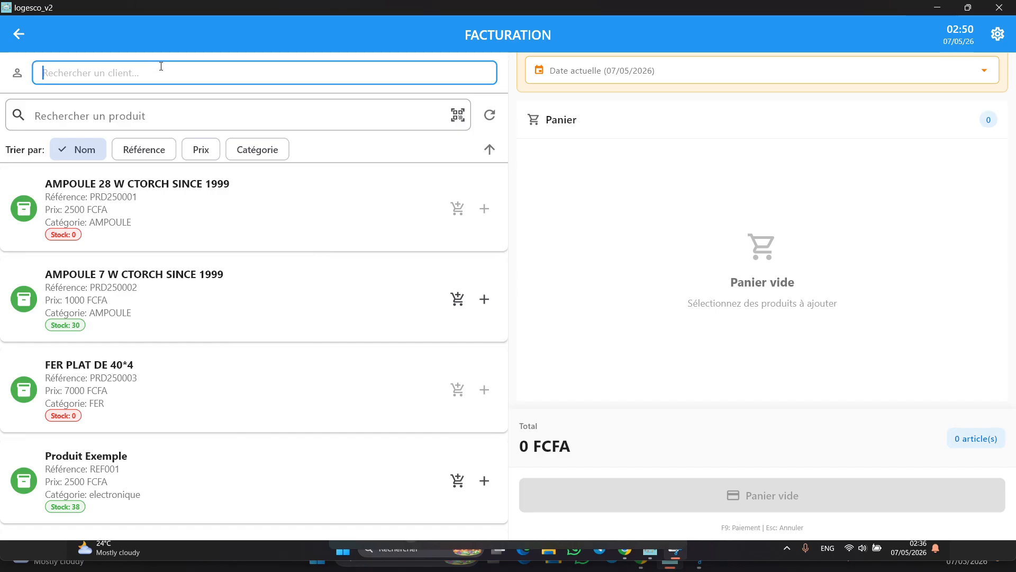
type("TA")
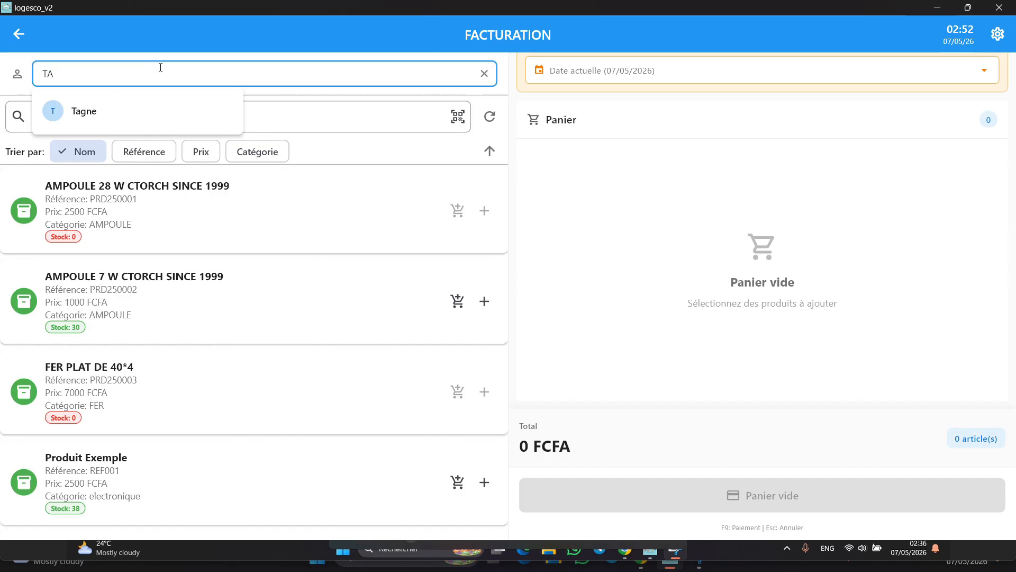
left_click(118, 115)
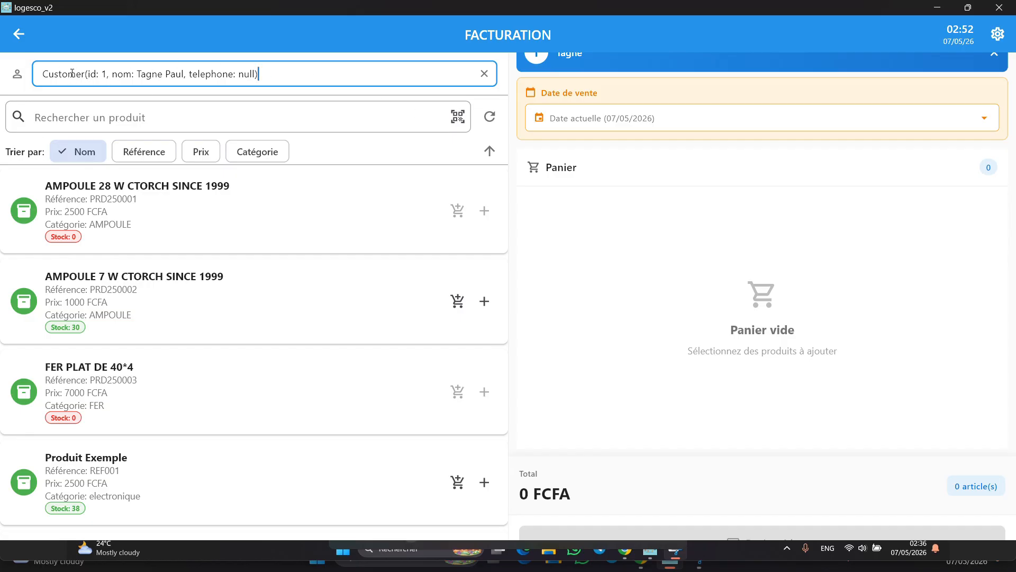
- Add tube carre de 30*1.2 with quantity 3 and AMPOULE 7 W CTORCH SINCE 1999 with quantity 1 to the cart
scroll(309, 236, "down", 3)
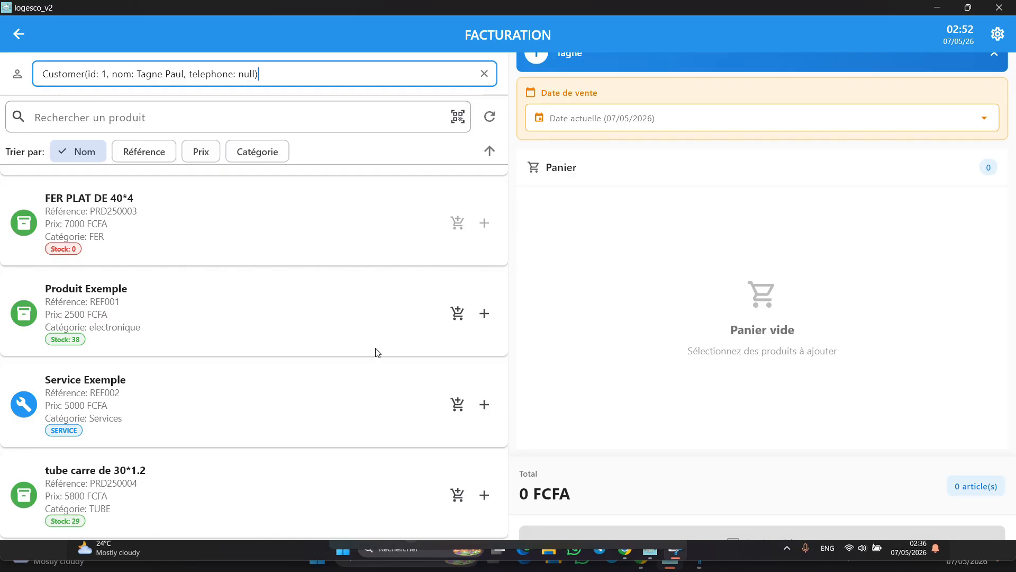
scroll(377, 297, "up", 3)
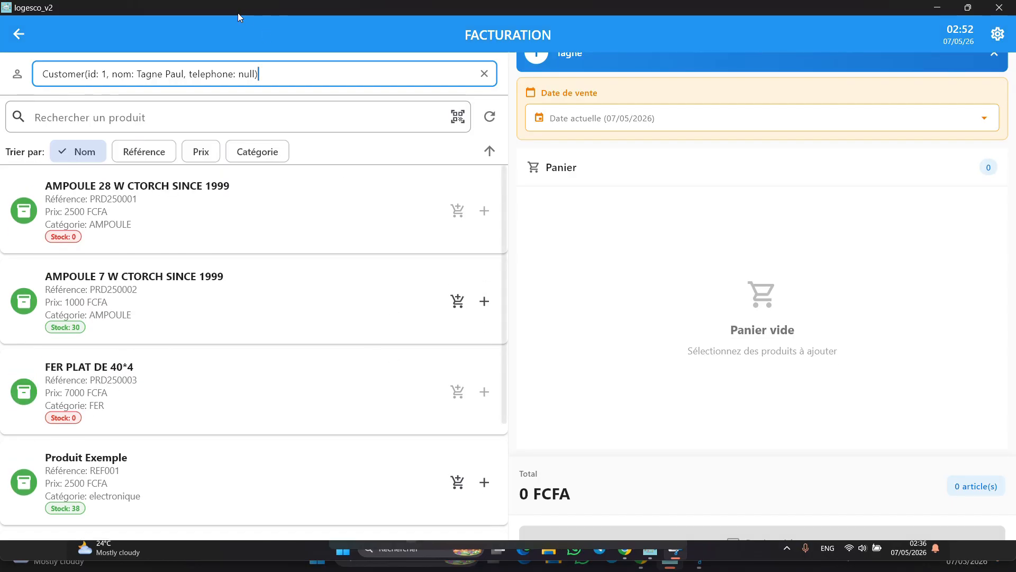
scroll(328, 288, "down", 3)
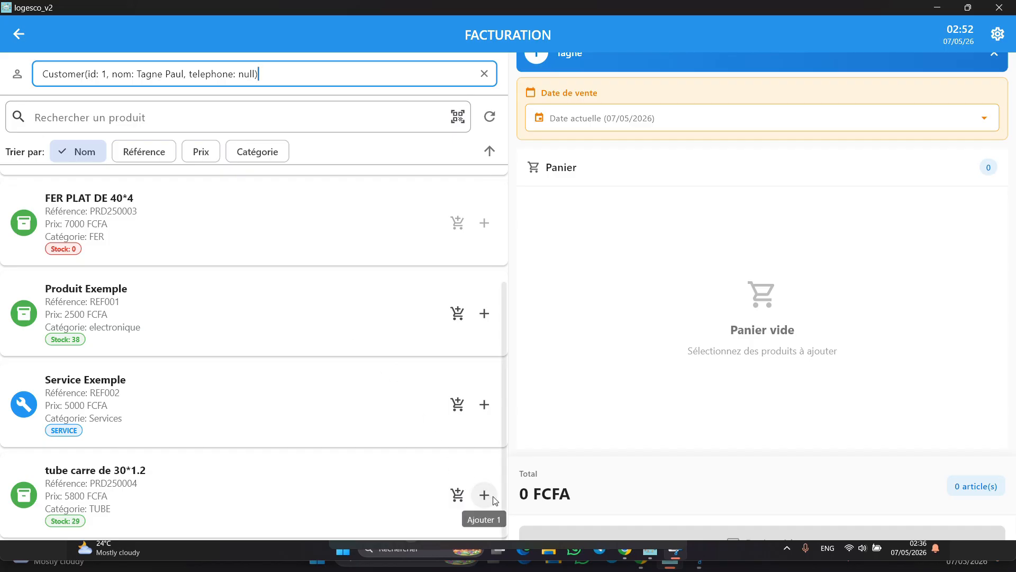
scroll(319, 333, "up", 3)
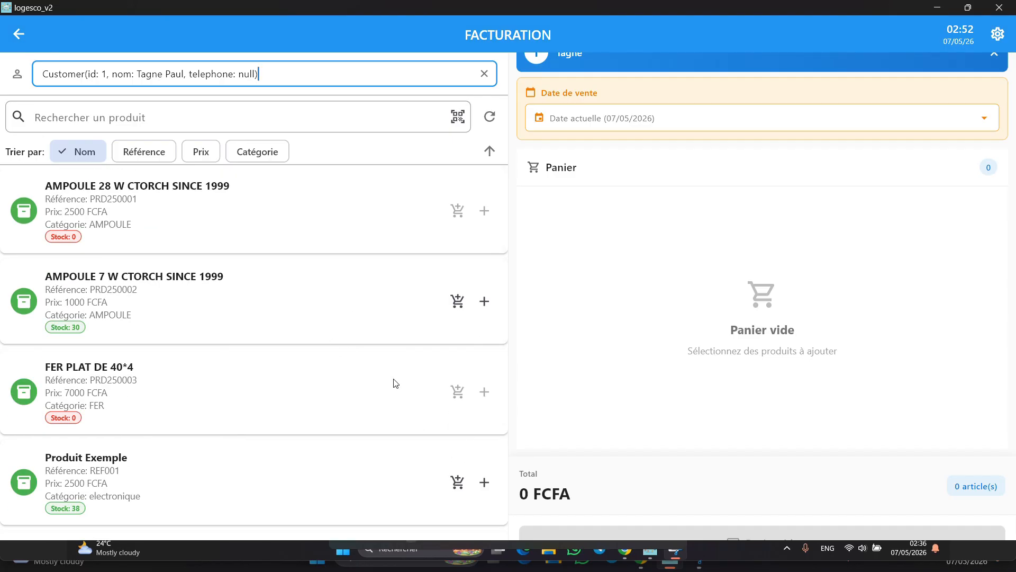
scroll(394, 383, "down", 3)
left_click(484, 494)
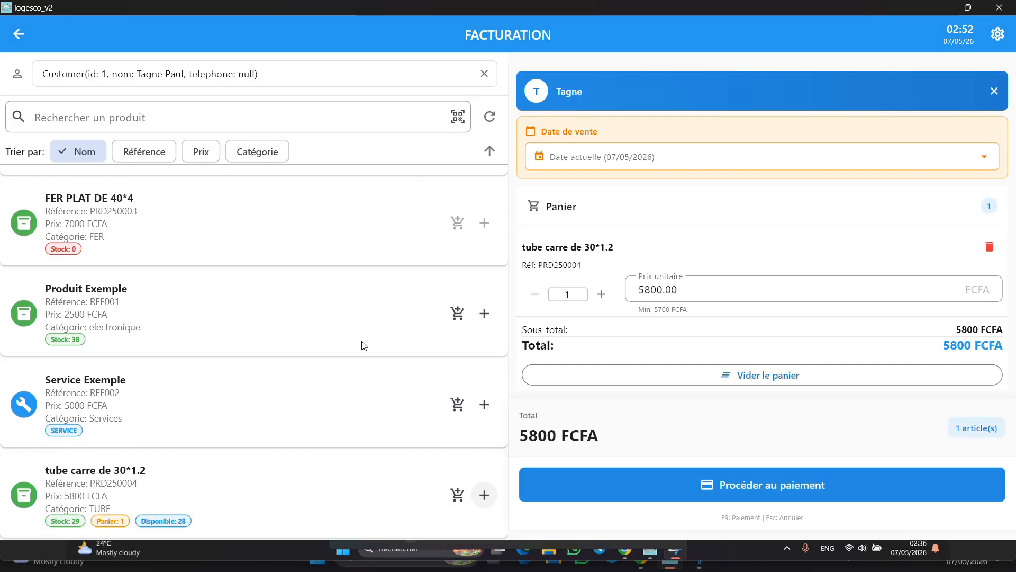
scroll(363, 345, "up", 3)
left_click(484, 290)
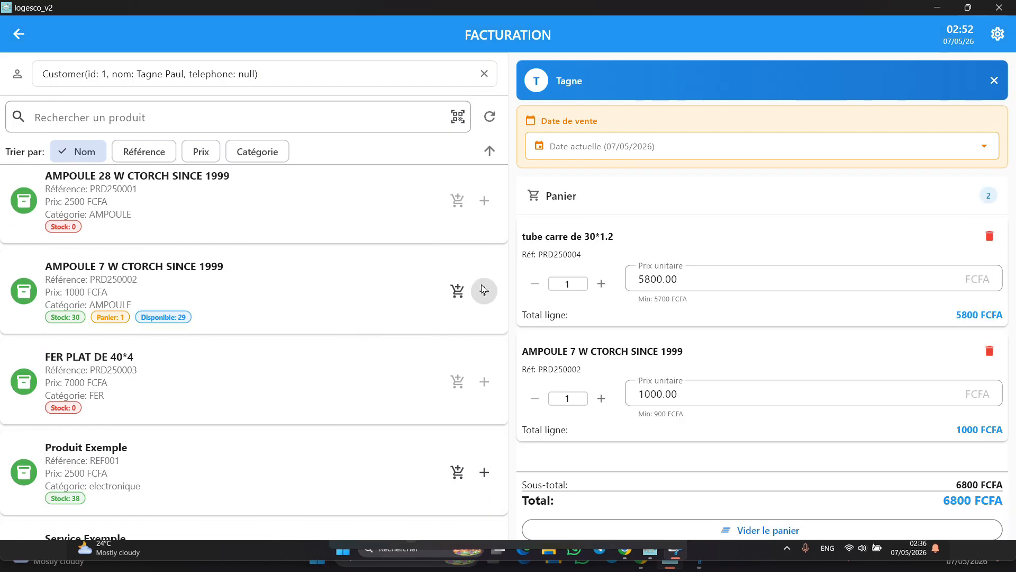
left_click(607, 290)
left_click(606, 290)
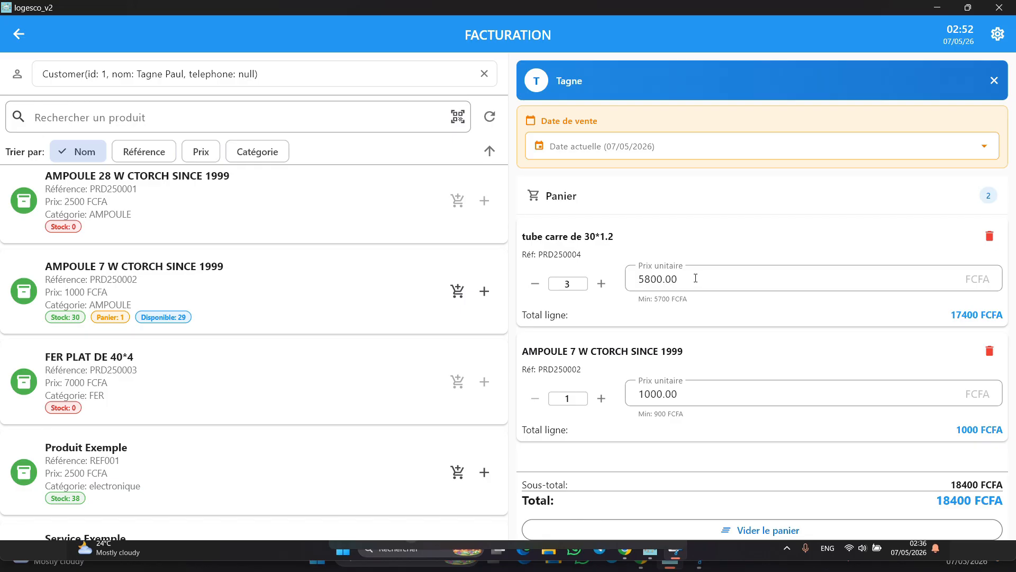
- Try unit prices below the allowed minimums: 5500 FCFA for tube carre de 30*1.2 and 800 FCFA for AMPOULE 7 W CTORCH SINCE 1999
left_click(654, 276)
key("BackSpace")
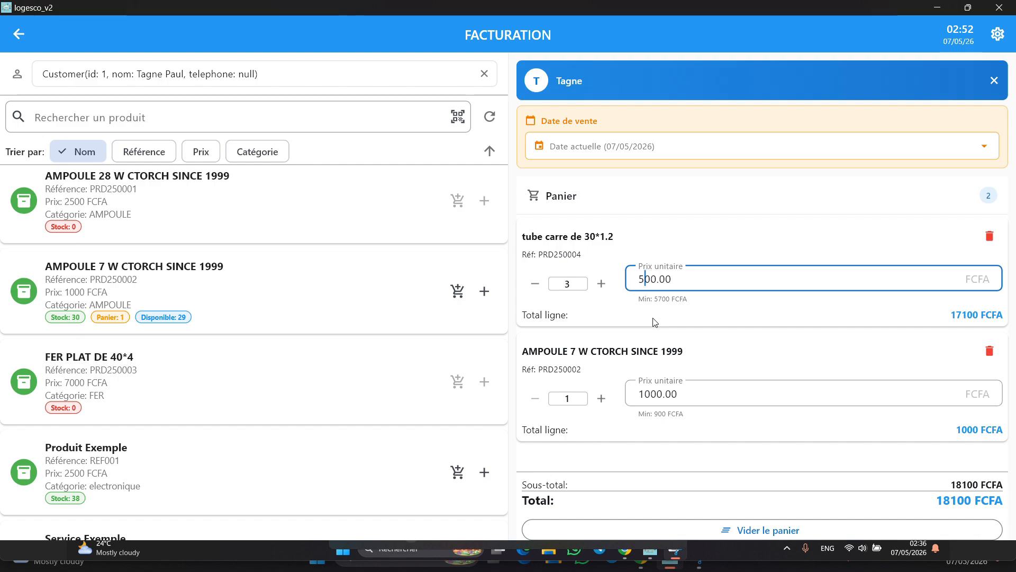
type("5")
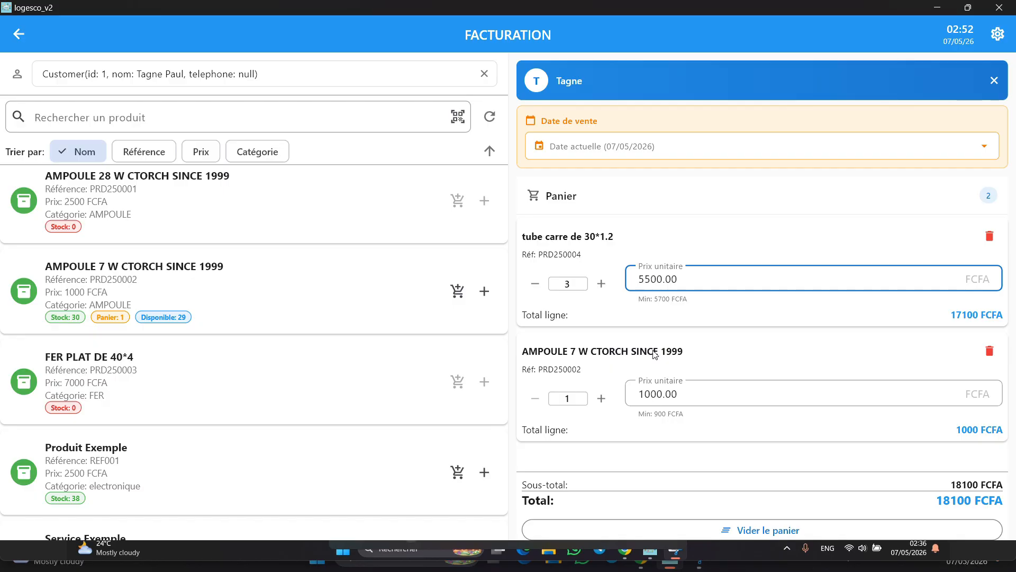
left_click(653, 392)
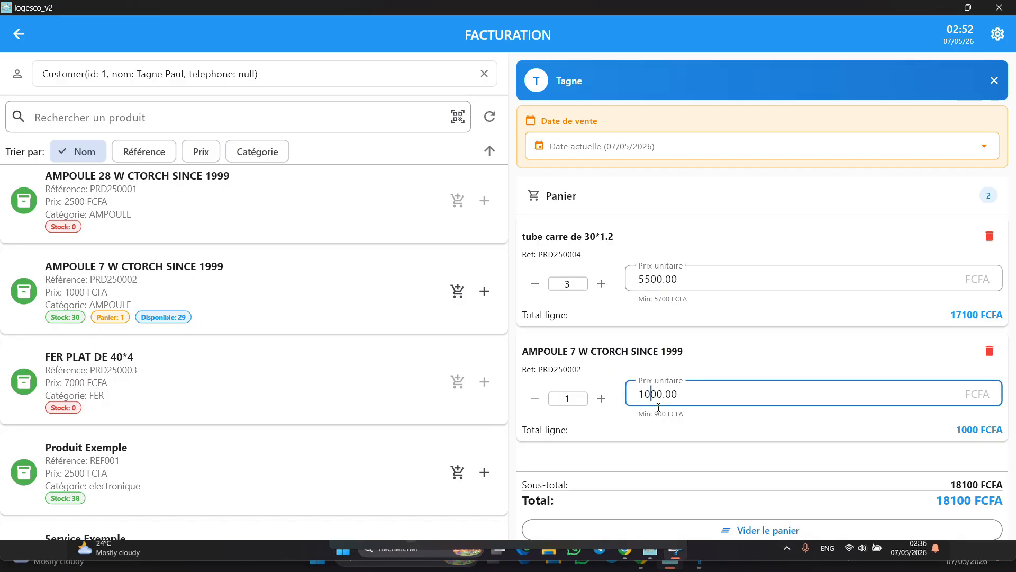
key("BackSpace")
key("BackSpace")
type("8")
scroll(686, 413, "down", 3)
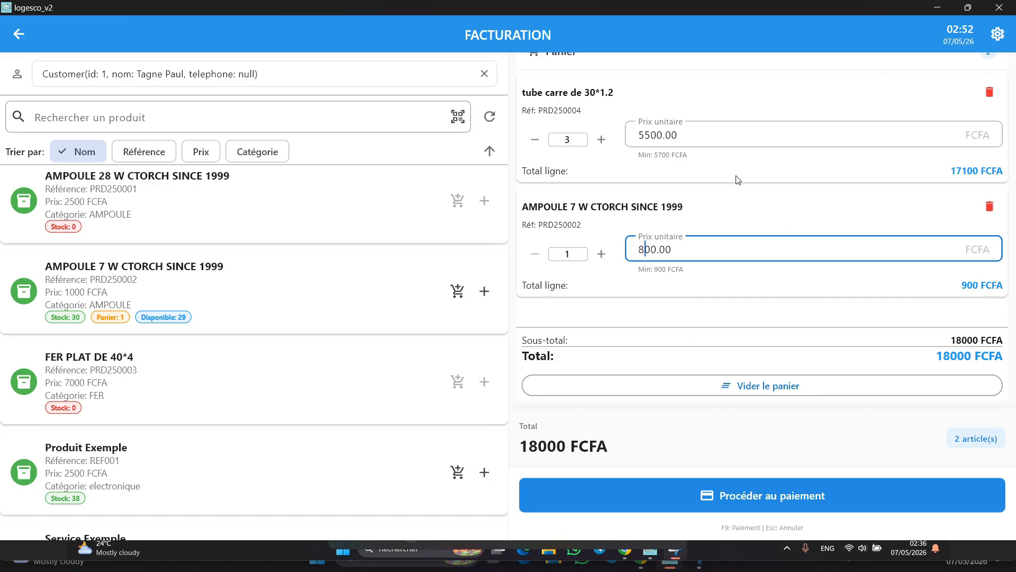
scroll(727, 223, "up", 1)
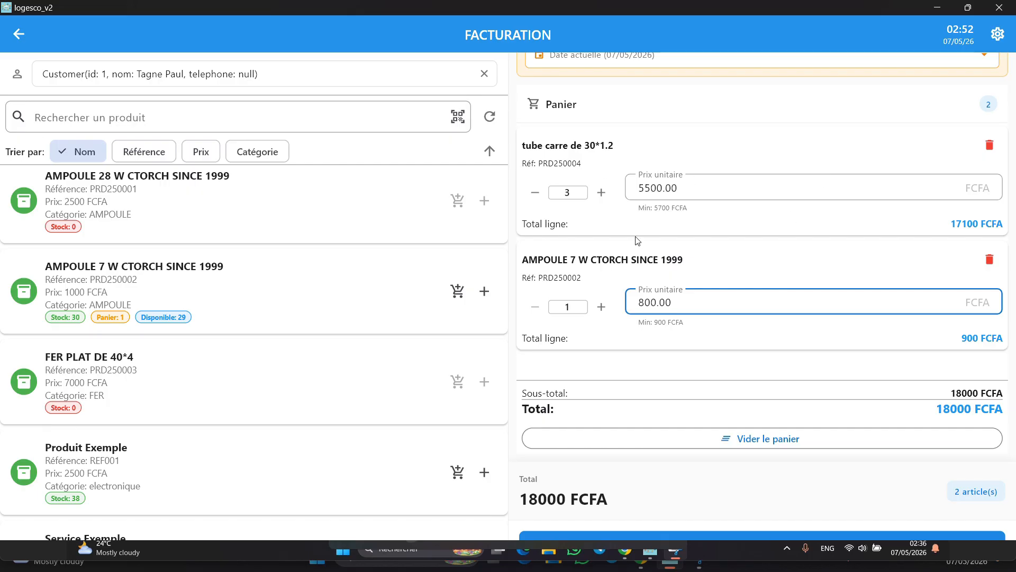
left_click(643, 302)
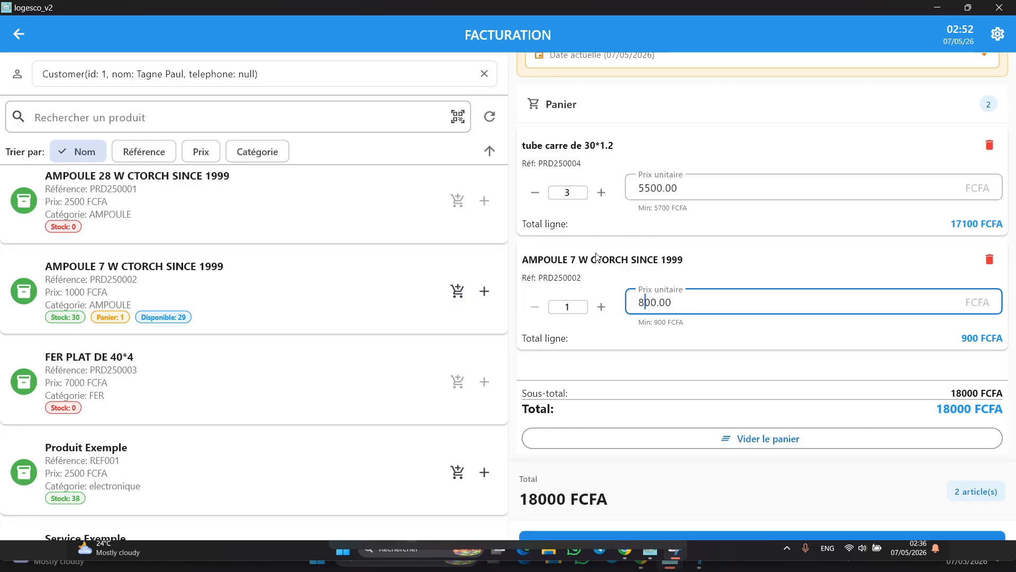
scroll(638, 295, "down", 1)
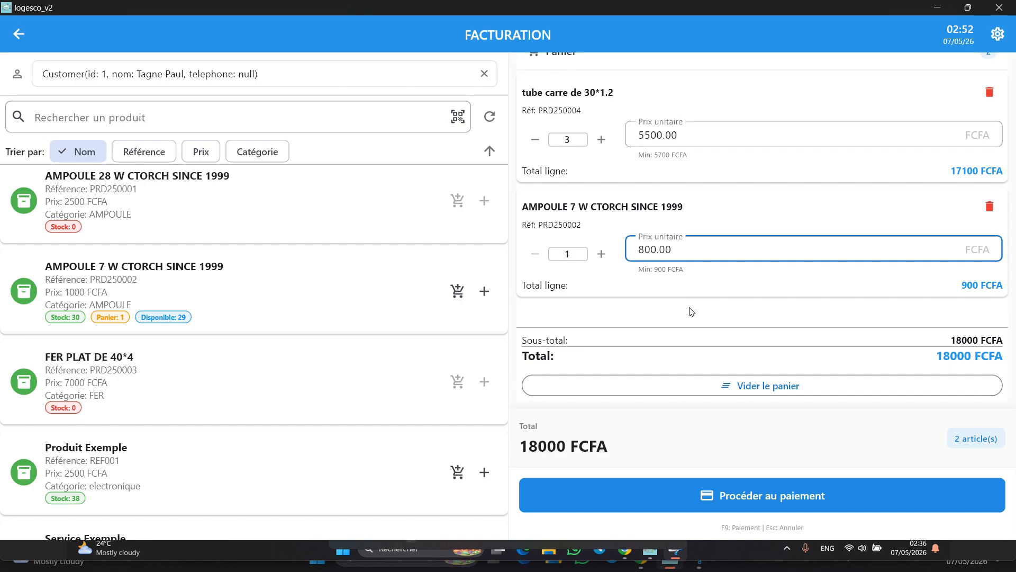
scroll(691, 311, "up", 1)
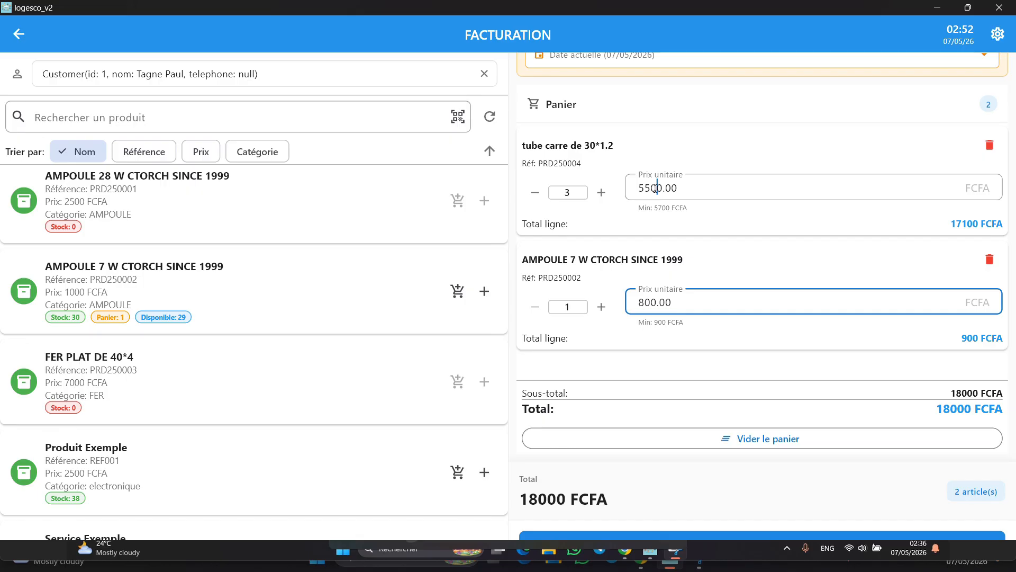
- Set the unit price of tube carre de 30*1.2 to 5700 FCFA and of AMPOULE 7 W CTORCH SINCE 1999 to 900 FCFA
left_click(656, 188)
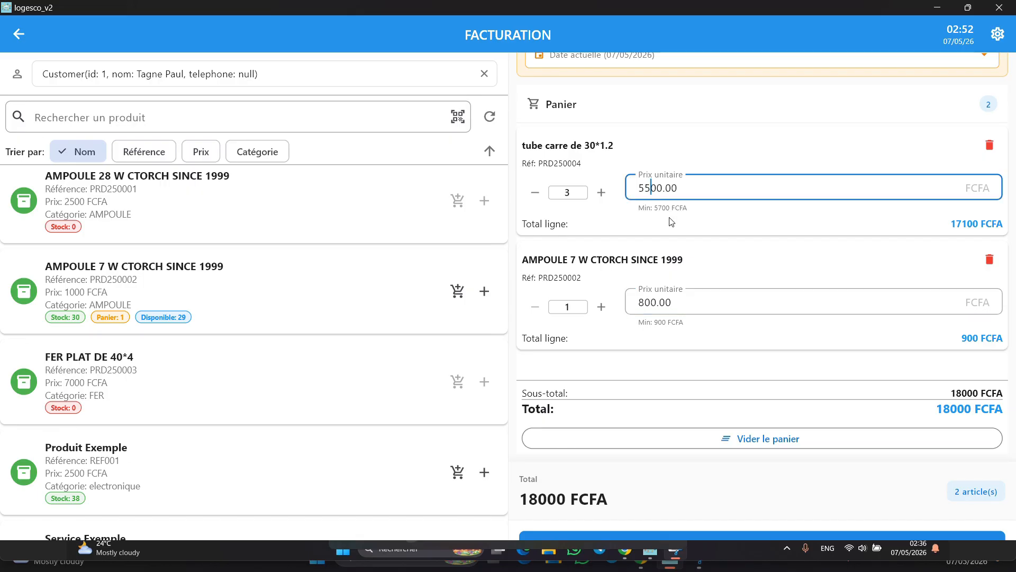
key("BackSpace")
type("7")
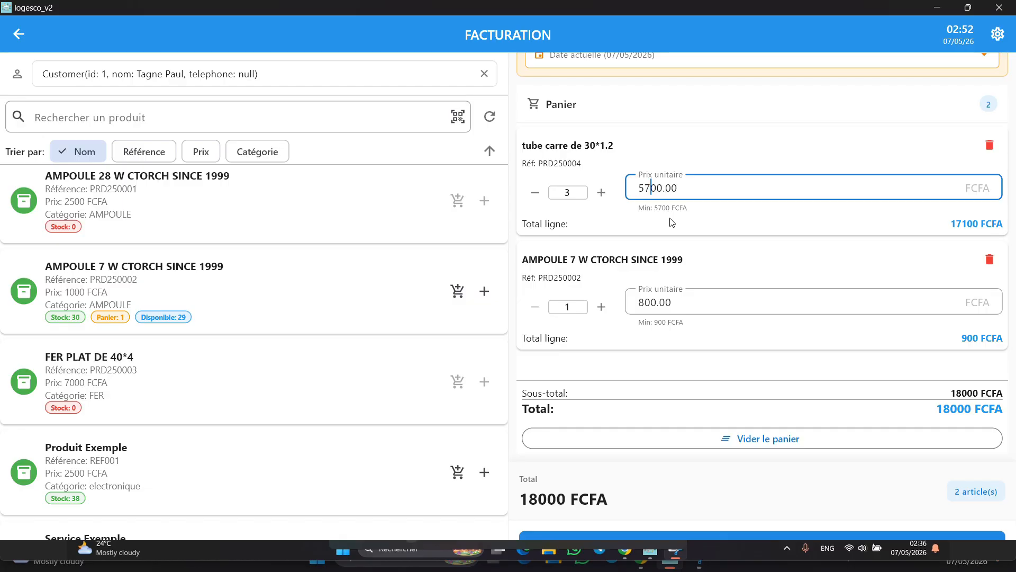
left_click(649, 303)
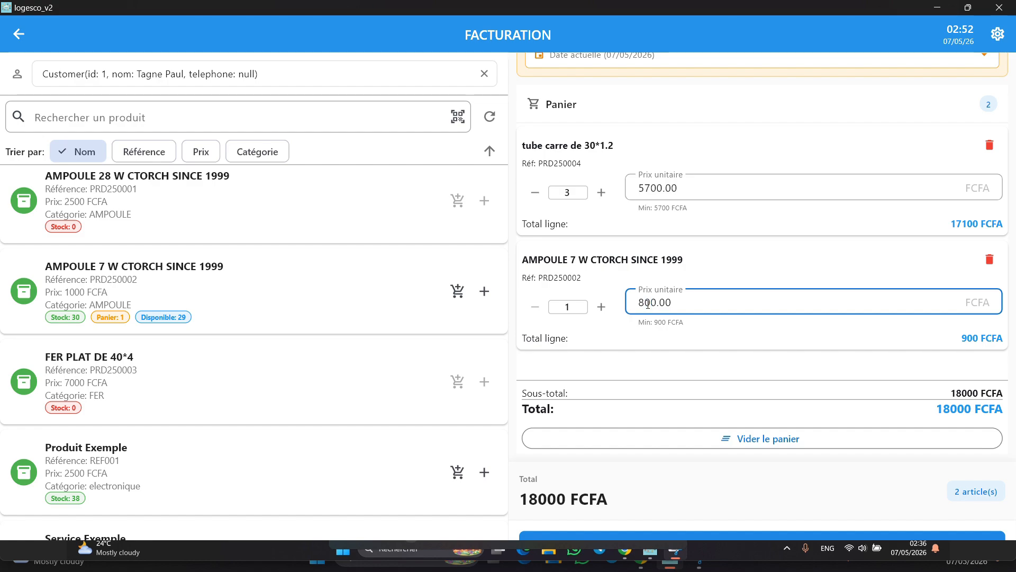
key("BackSpace")
type("9")
scroll(749, 333, "down", 1)
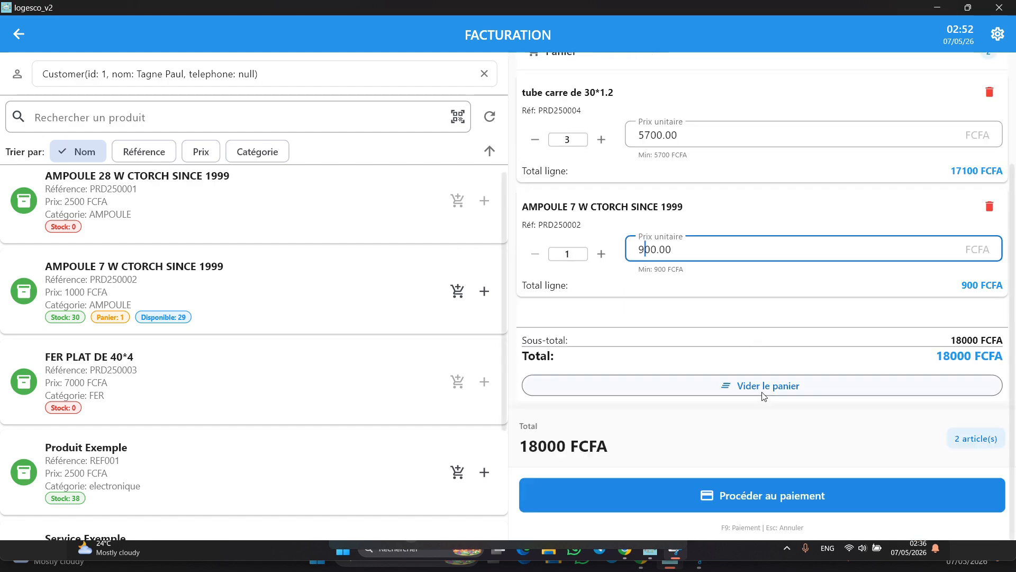
- Proceed to payment, set the amount paid by the customer to 15000 FCFA and confirm the partial payment
left_click(770, 493)
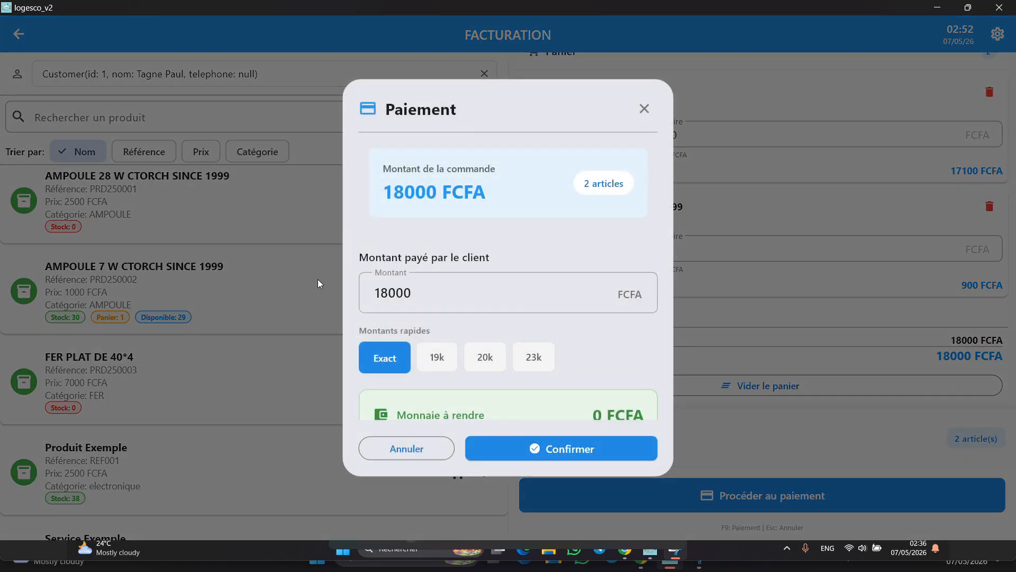
left_click(389, 295)
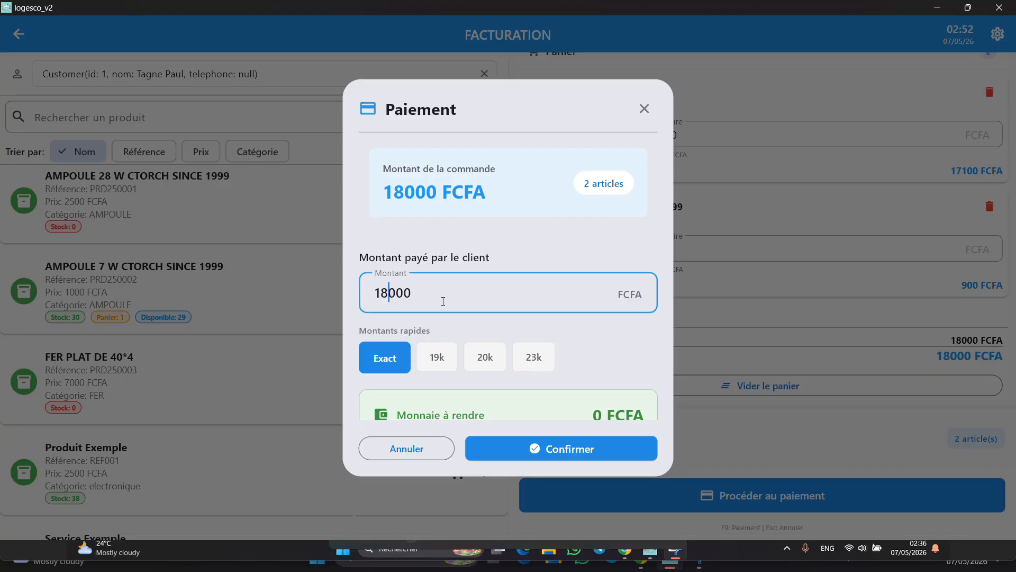
key("BackSpace")
type("5")
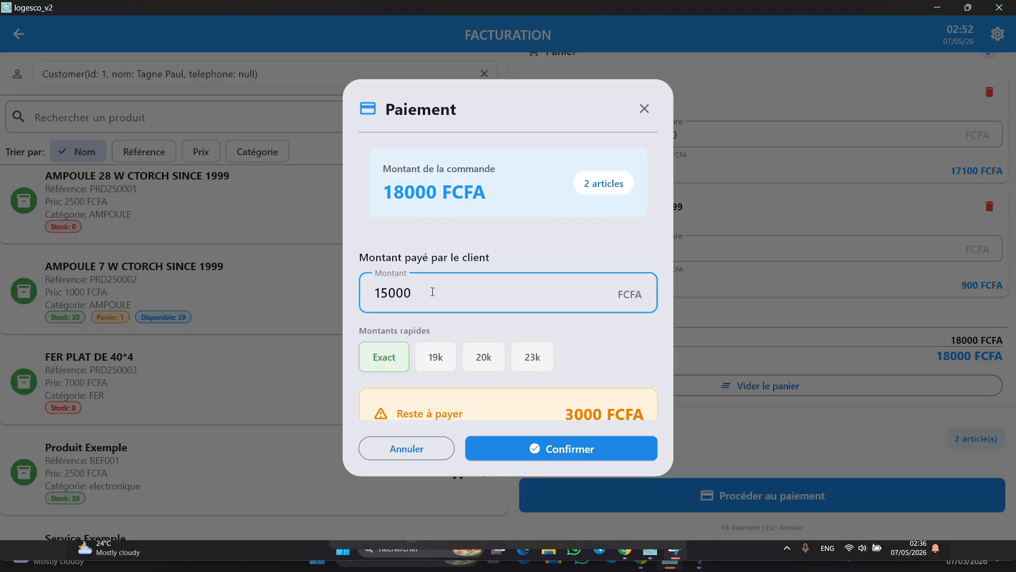
scroll(421, 246, "down", 1)
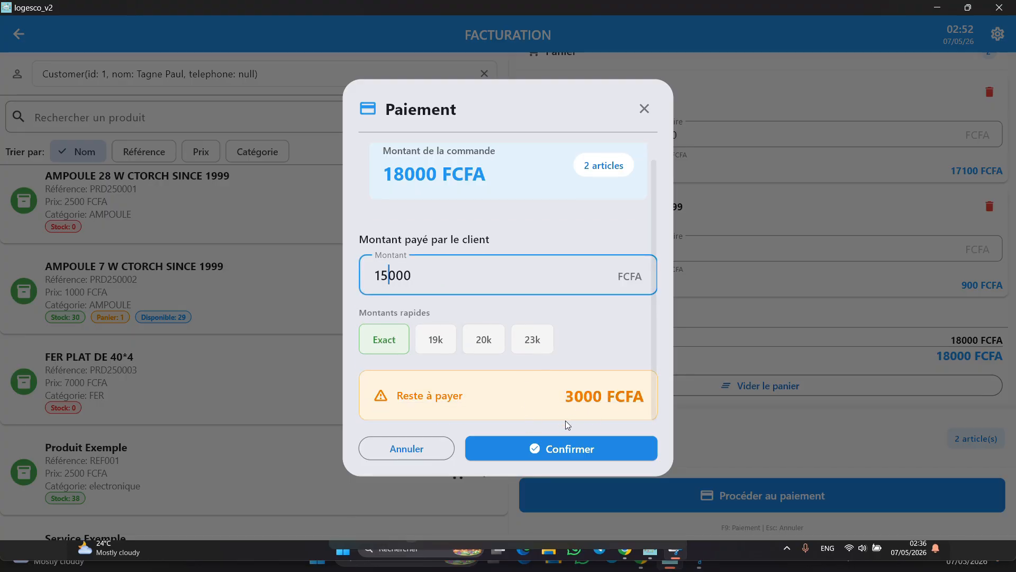
left_click(582, 452)
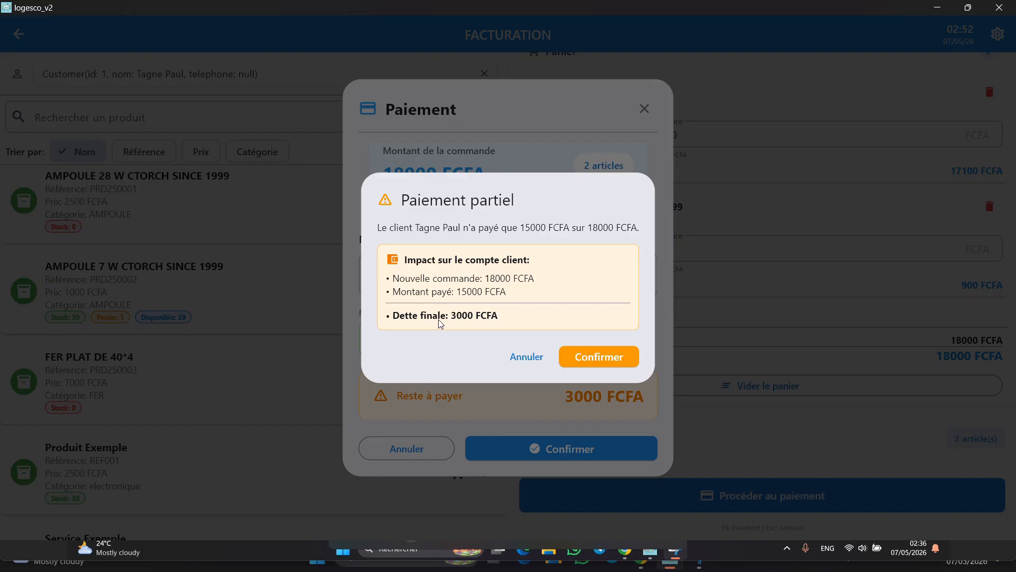
left_click(614, 357)
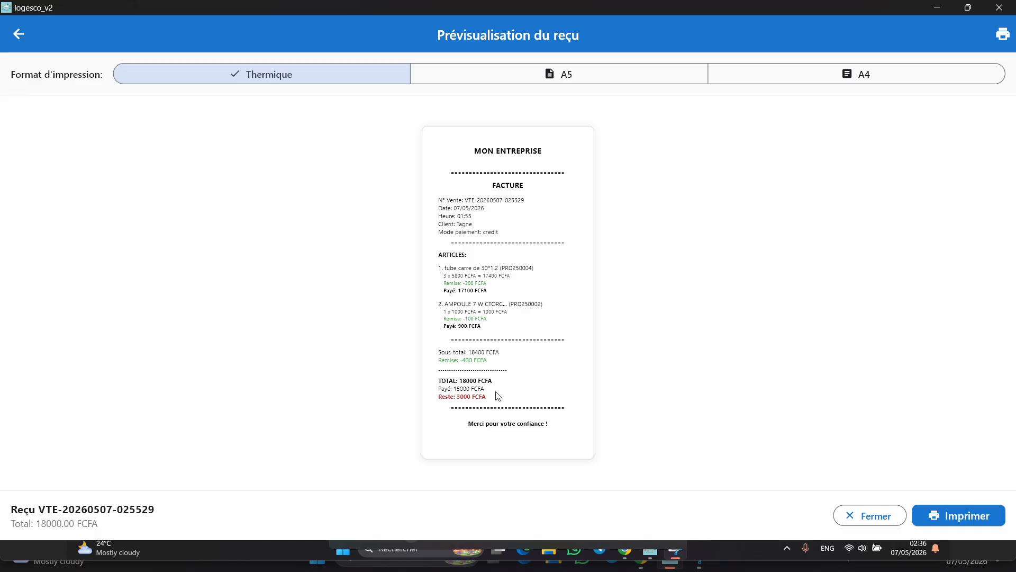
key("super")
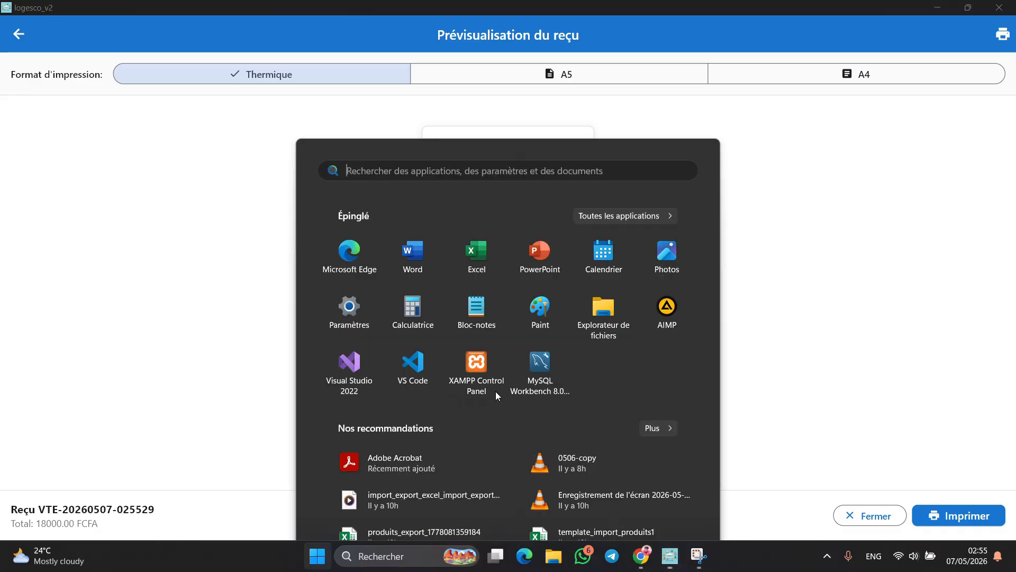
key("super")
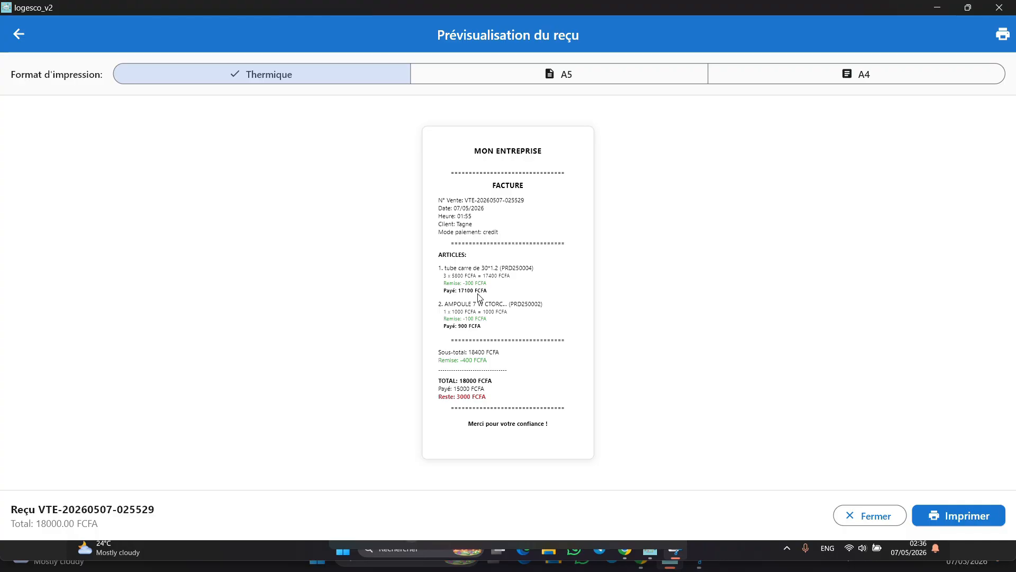
key("super+plus")
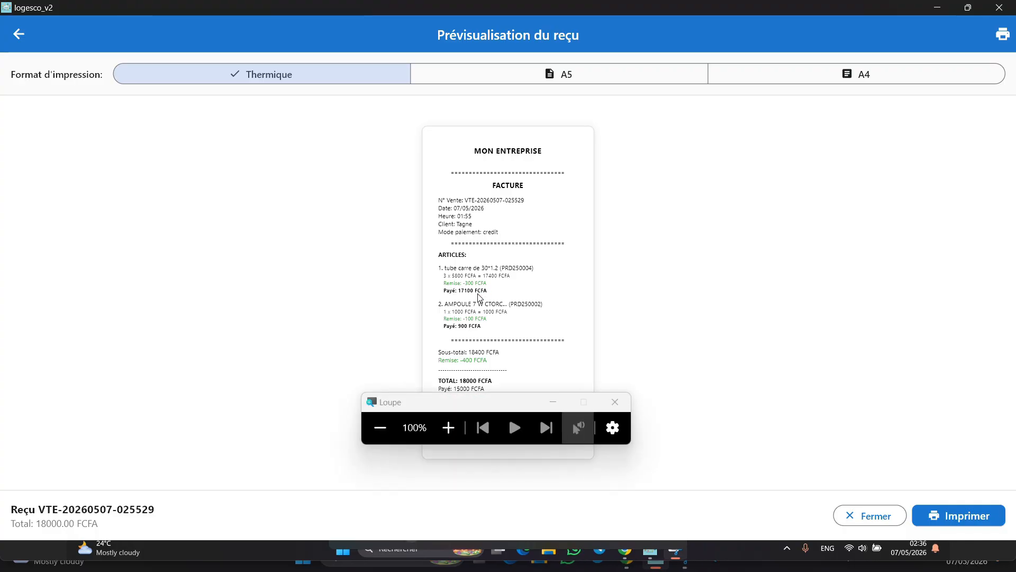
left_click(444, 425)
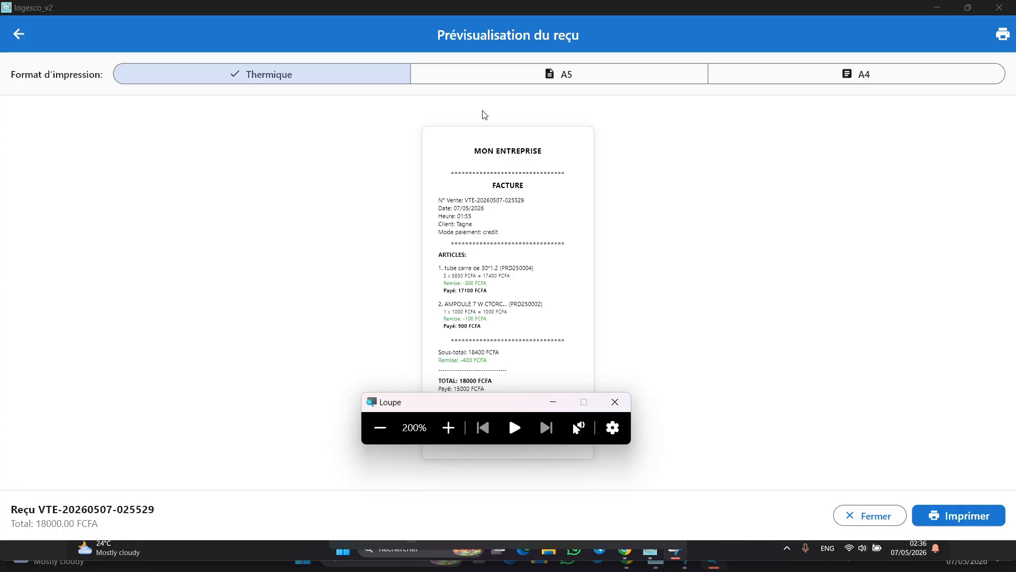
left_click(380, 428)
- Preview the receipt in A5 and A4 formats, and return to the sales list
left_click(581, 76)
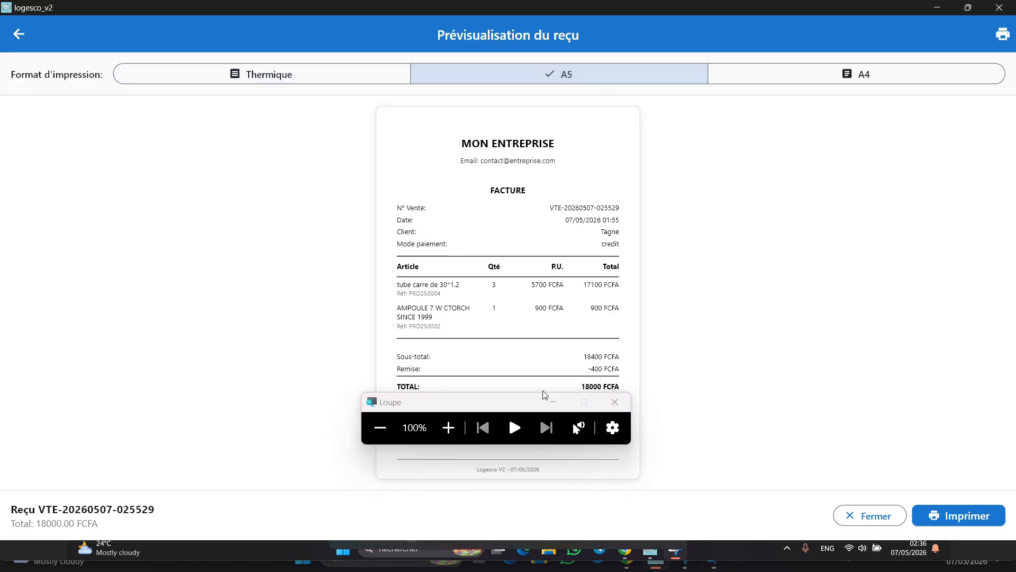
scroll(580, 377, "down", 1)
left_click(554, 404)
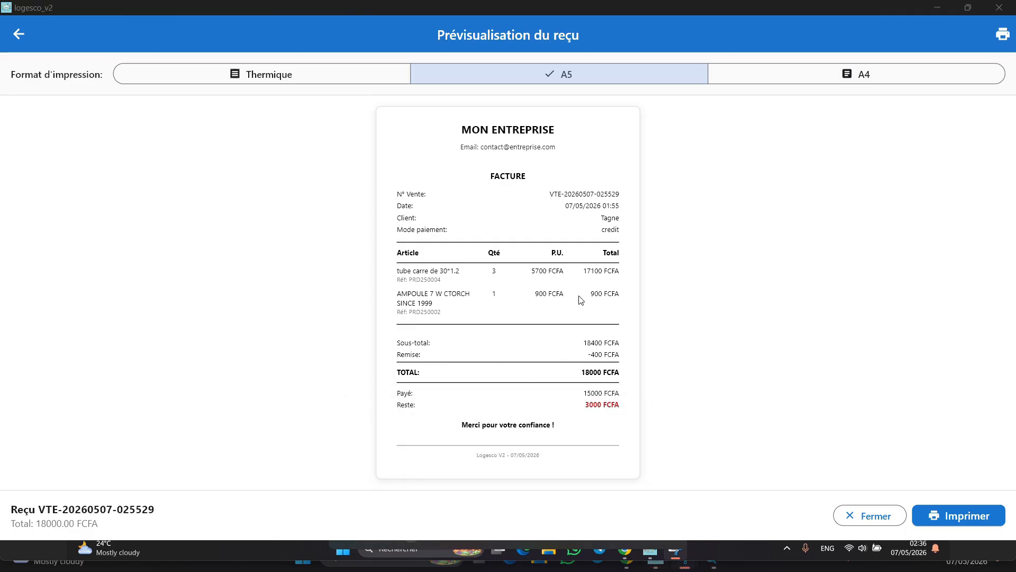
left_click(844, 76)
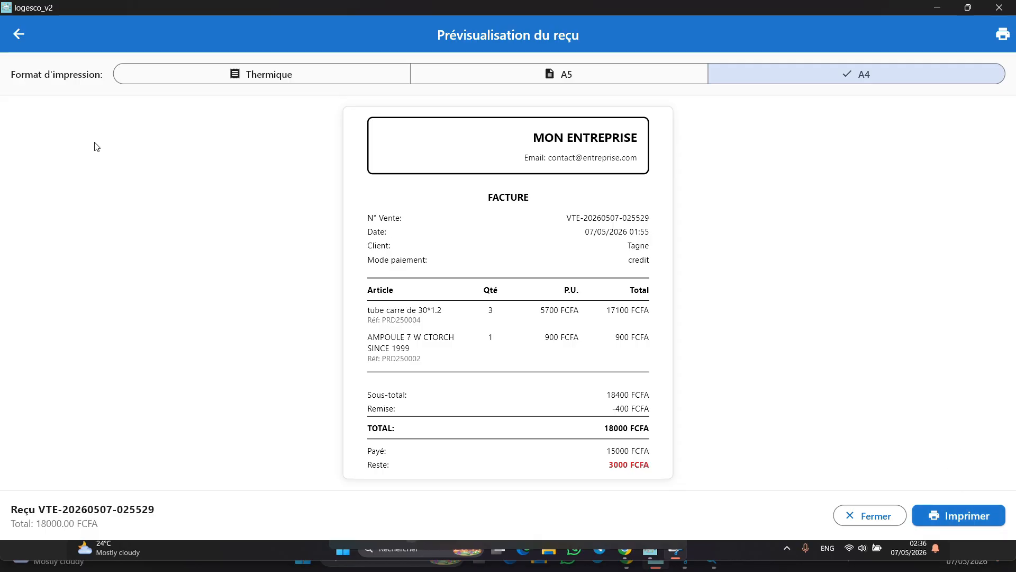
left_click(18, 33)
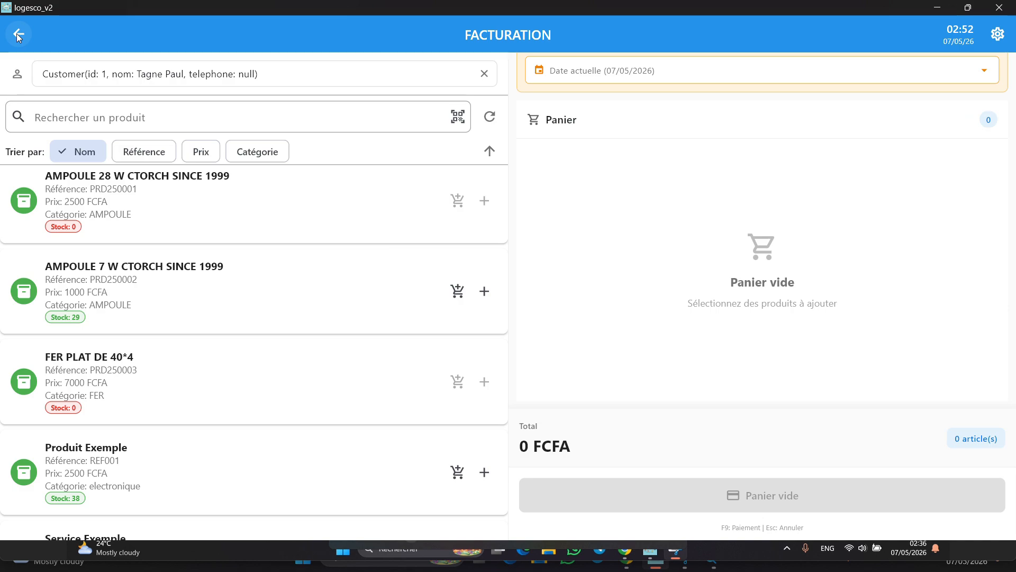
left_click(17, 33)
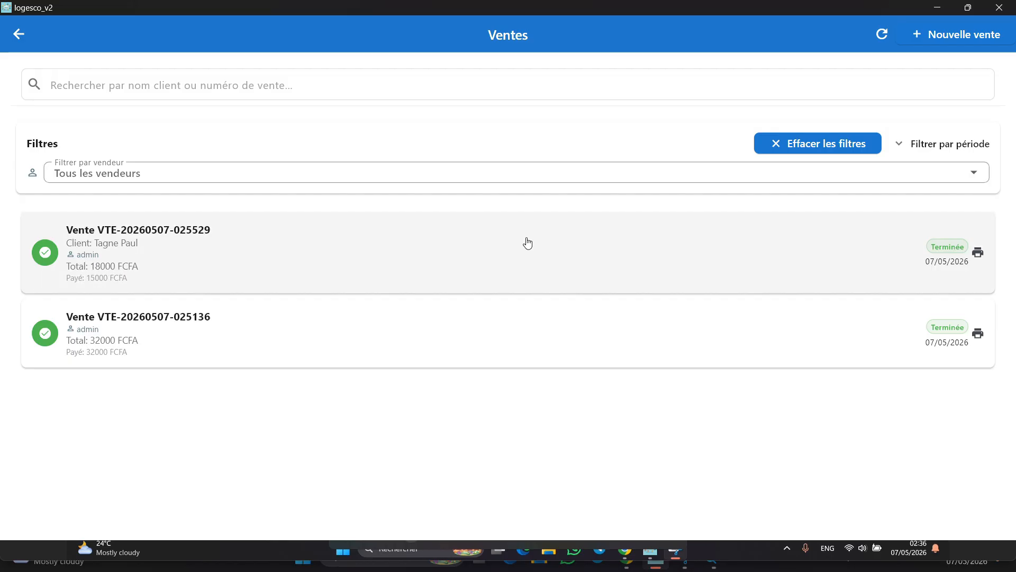
- View the details of the 18000 FCFA sale and preview its reprinted receipt in Thermique format
left_click(527, 242)
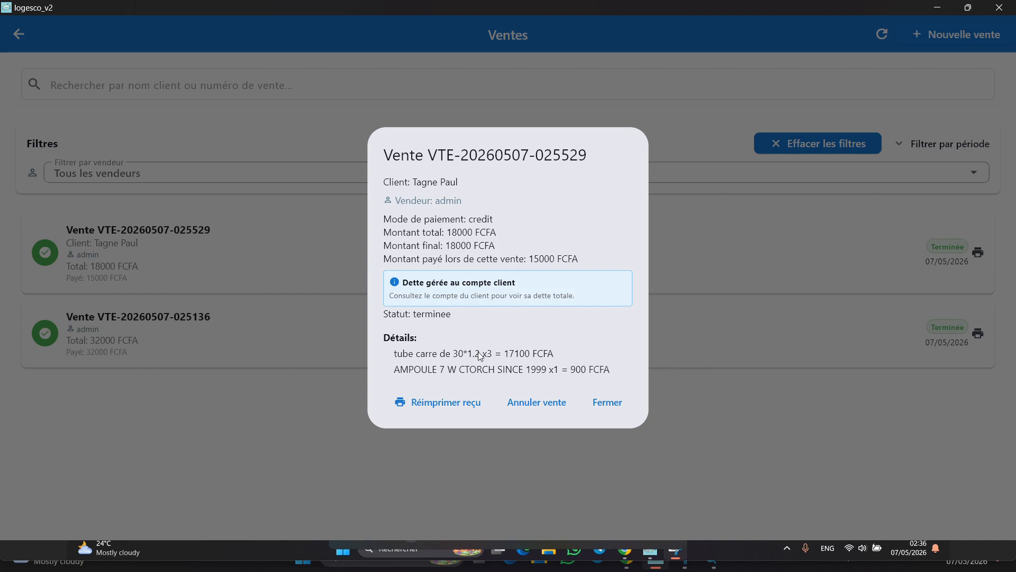
left_click(462, 405)
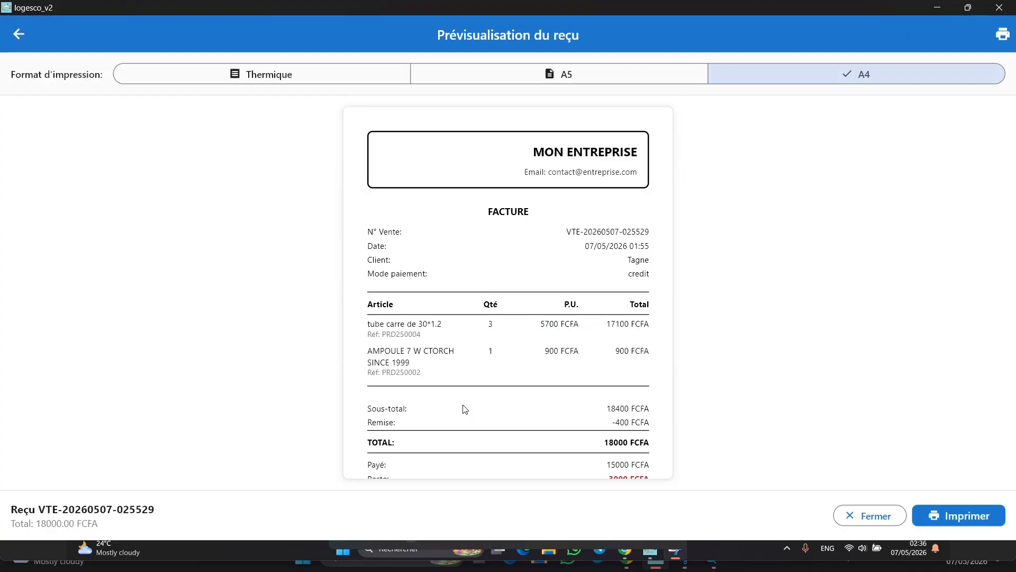
left_click(293, 74)
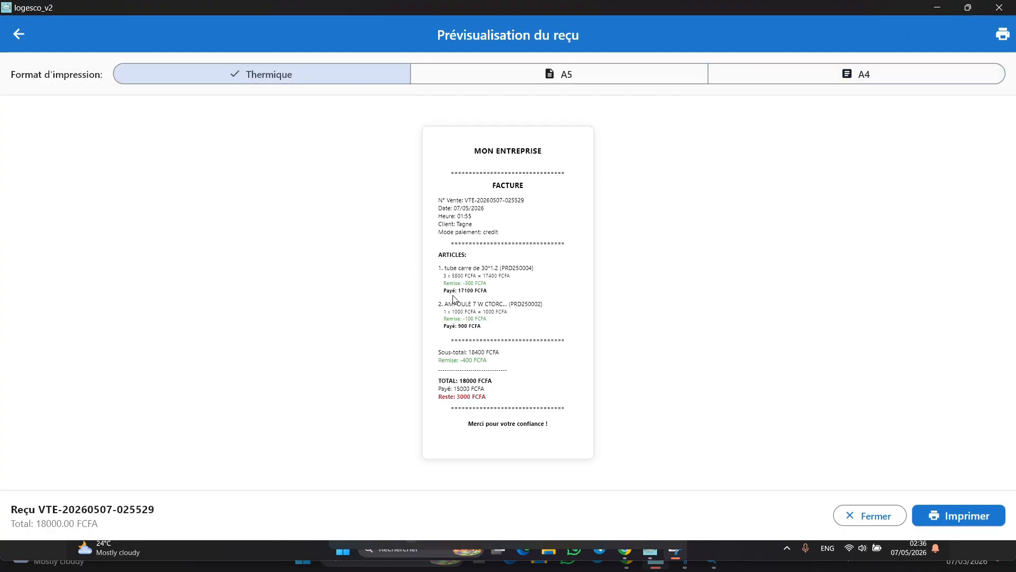
left_click(18, 34)
left_click(453, 238)
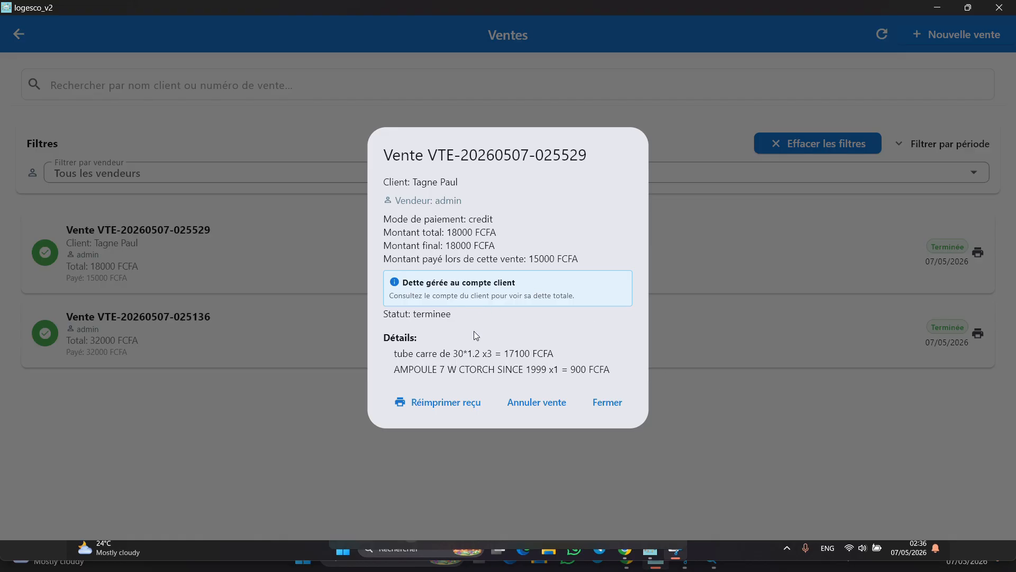
left_click(769, 438)
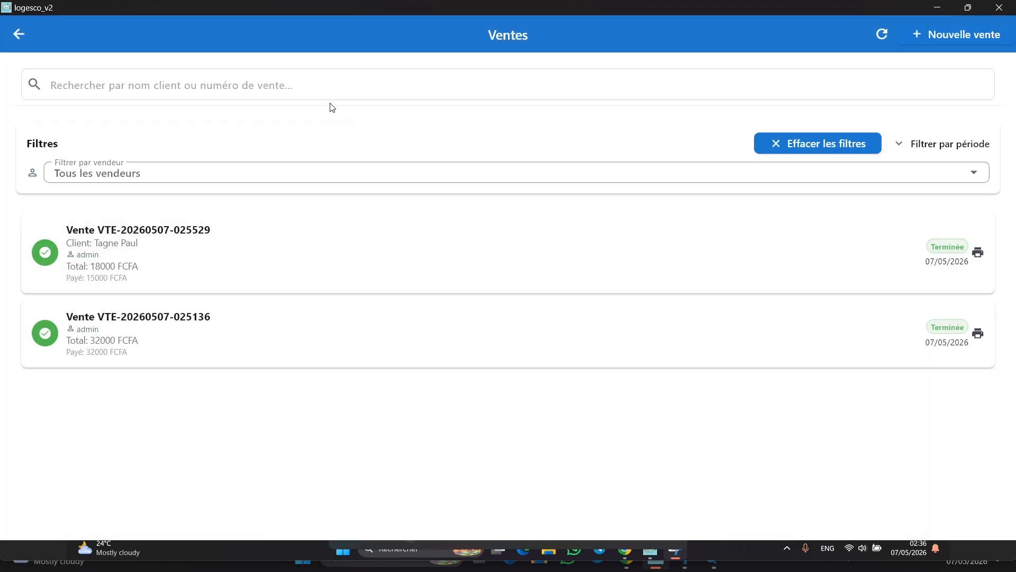
- Search the sales by the number fragment 29 and by the customer's first letters, clearing the search each time
left_click(332, 87)
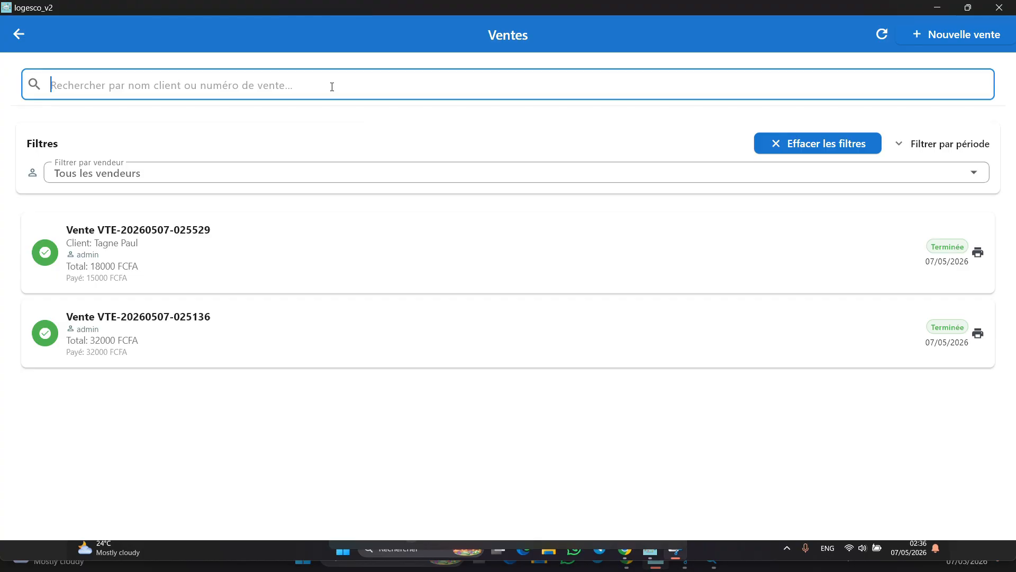
type("29")
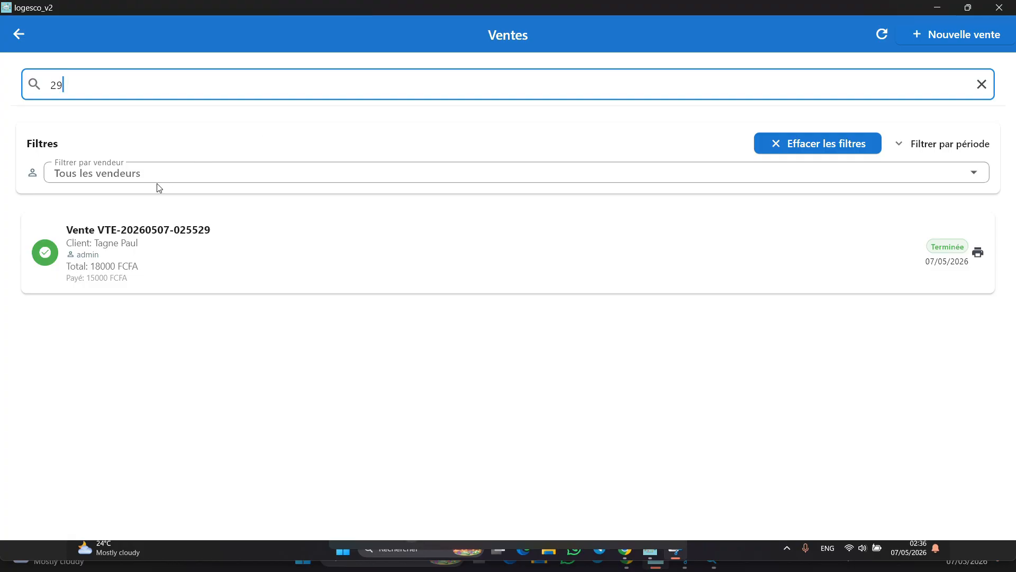
key("BackSpace")
key("BackSpace")
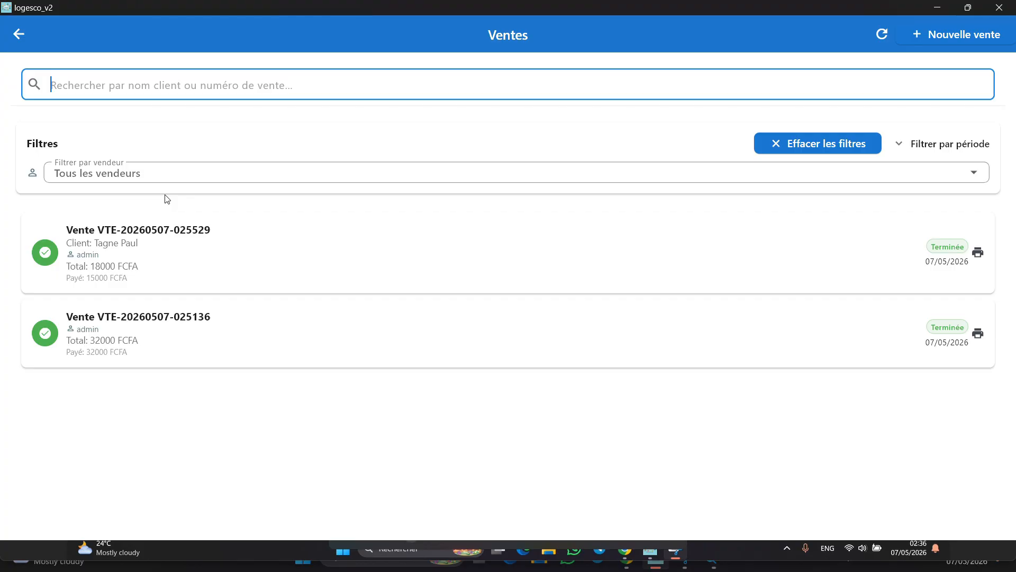
type("TA")
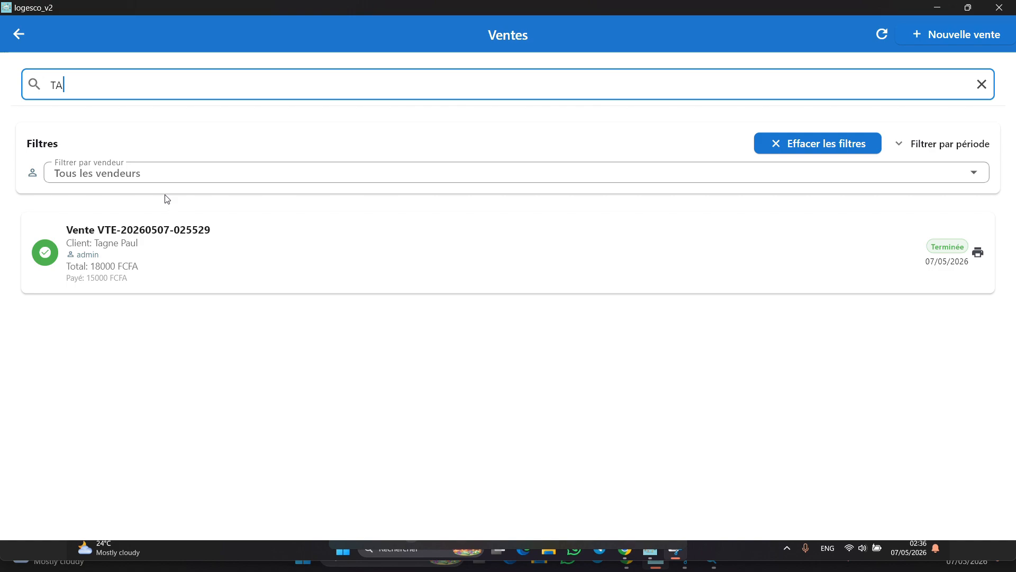
key("BackSpace")
key("BackSpace")
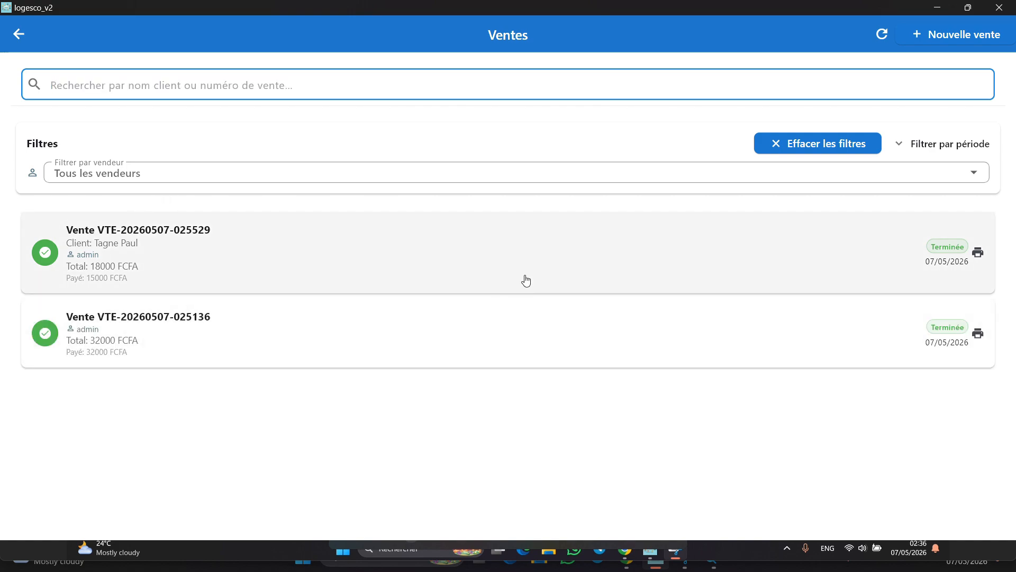
- Filter the sales by Aujourd'hui, Hier, Cette semaine, Semaine dernière and Ce mois, and look at the custom start date picker
left_click(908, 143)
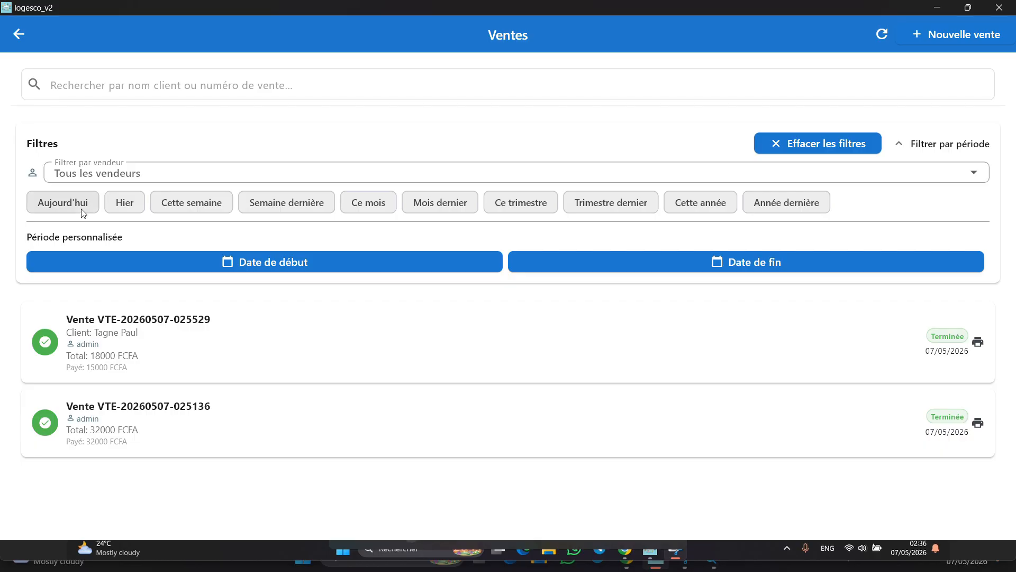
left_click(83, 211)
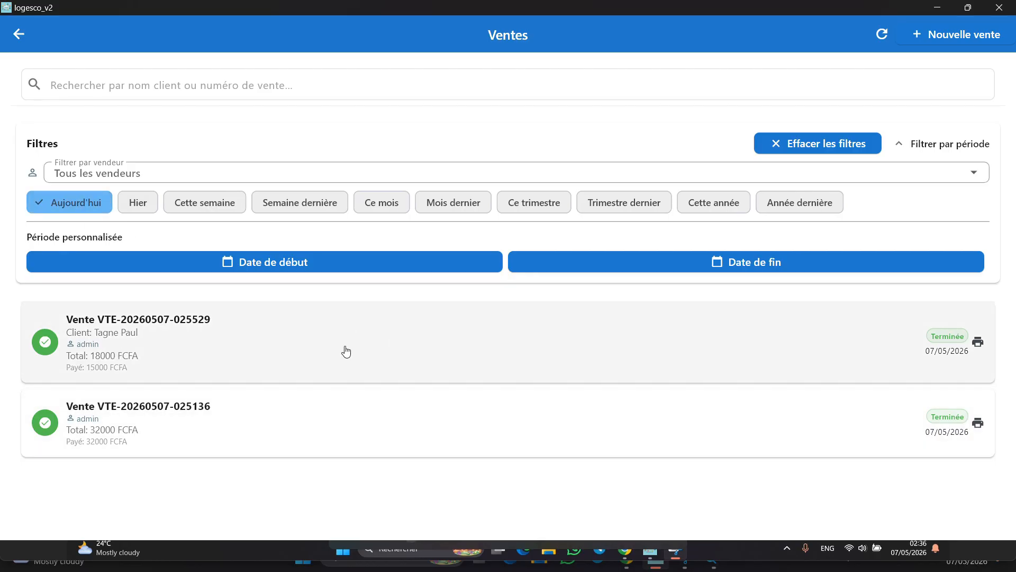
left_click(147, 204)
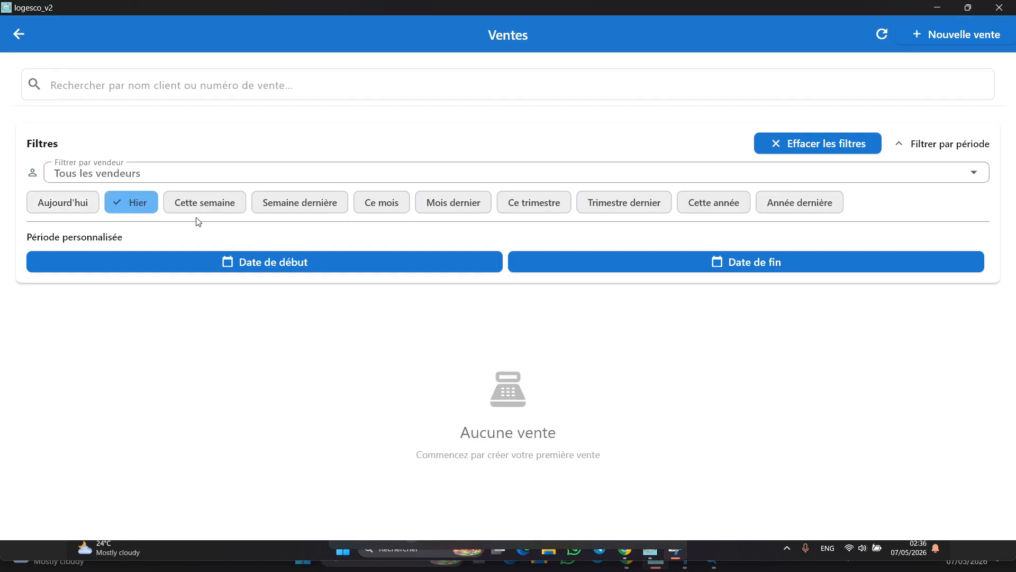
left_click(220, 202)
left_click(297, 201)
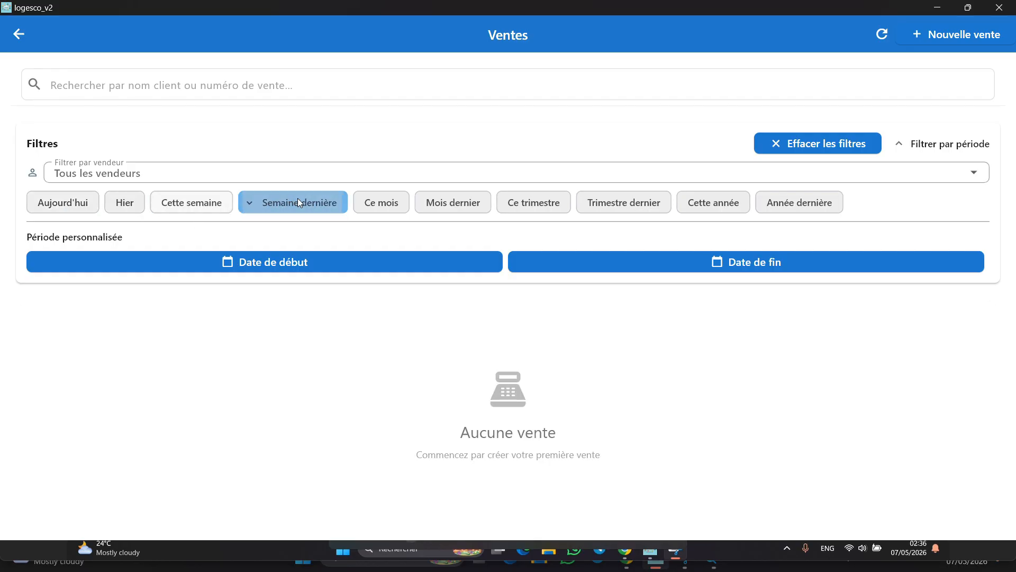
left_click(370, 205)
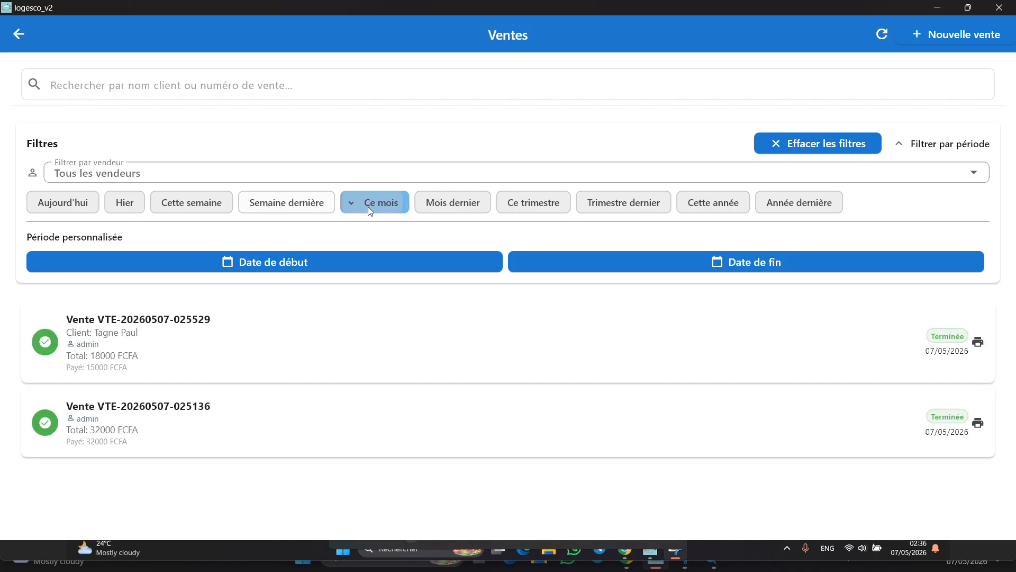
left_click(215, 255)
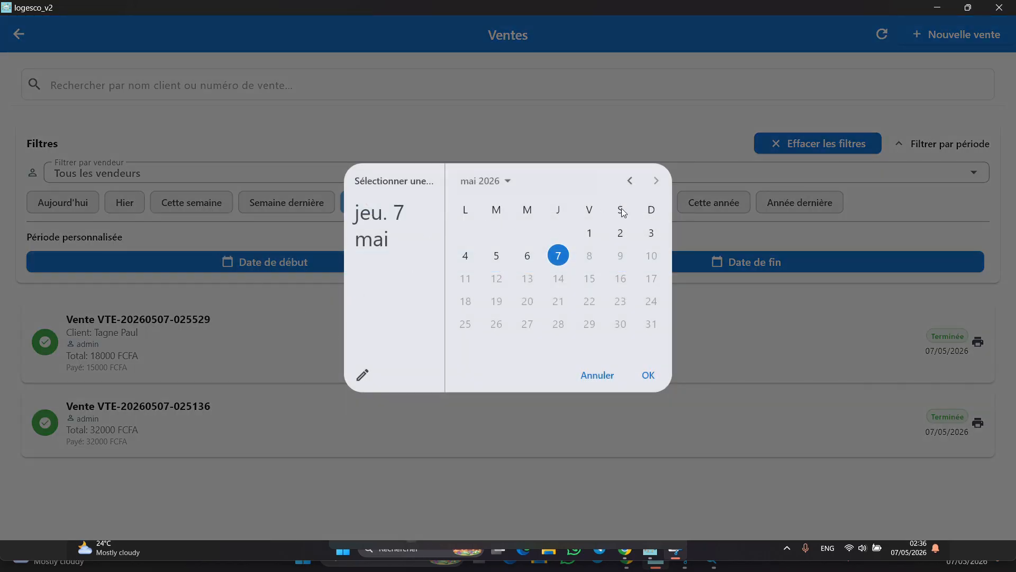
left_click(599, 377)
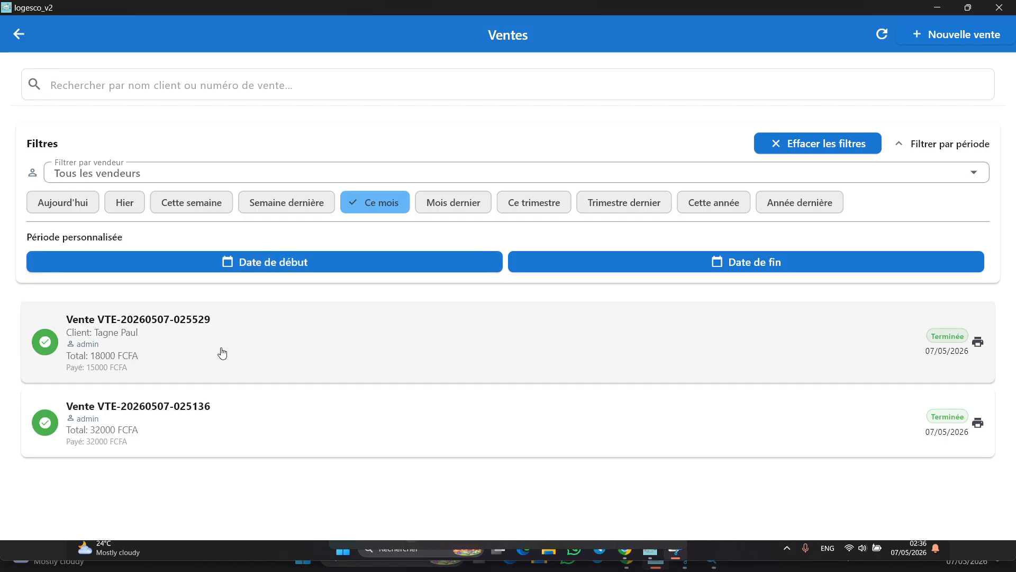
- Review the 18000 FCFA sale's details for its customer debt note and leave the sales list
left_click(132, 347)
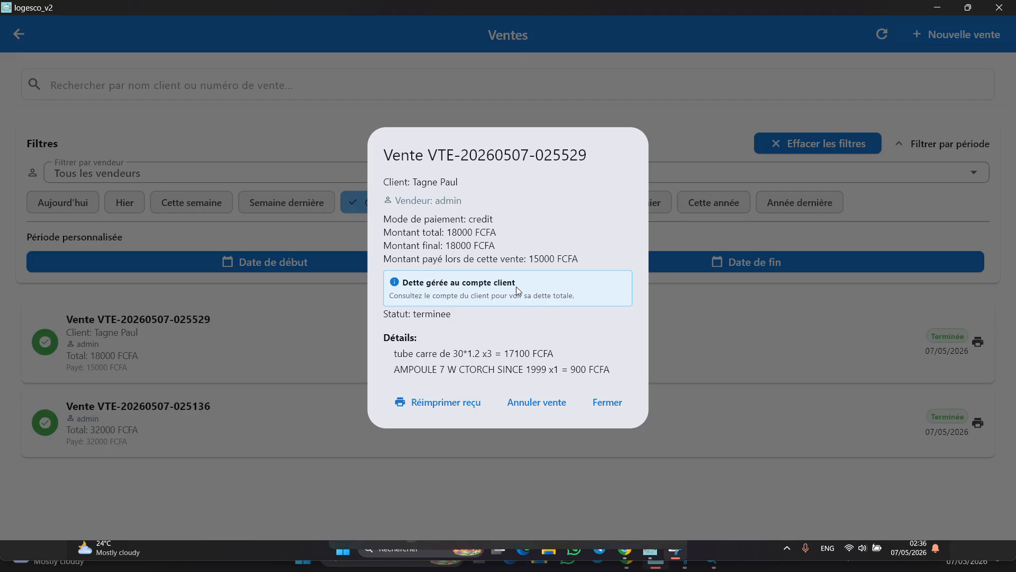
left_click(224, 352)
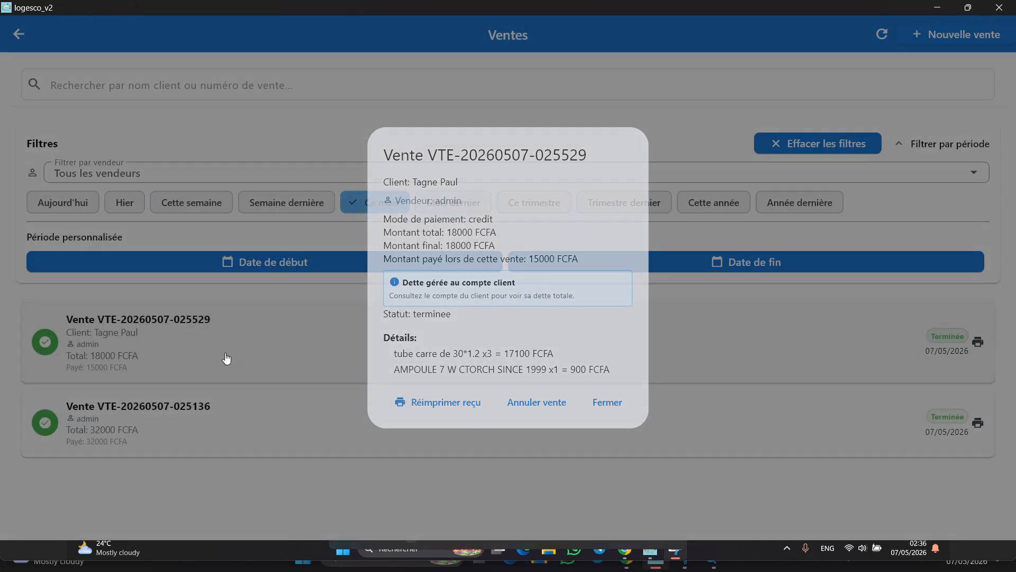
left_click(18, 34)
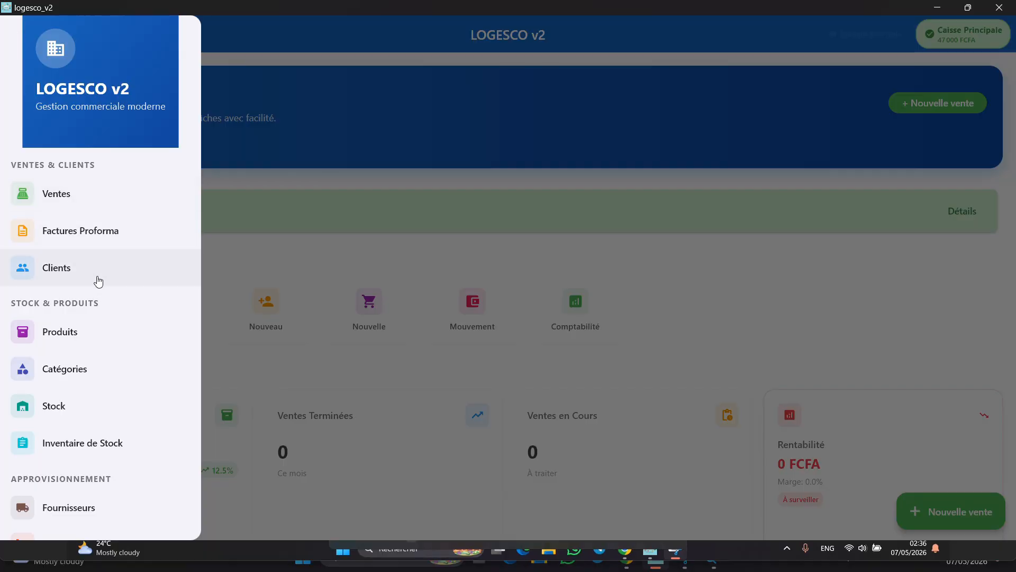
- Examine the indebted customer's account balance and transactions from the Clients list, and return to the dashboard
left_click(98, 281)
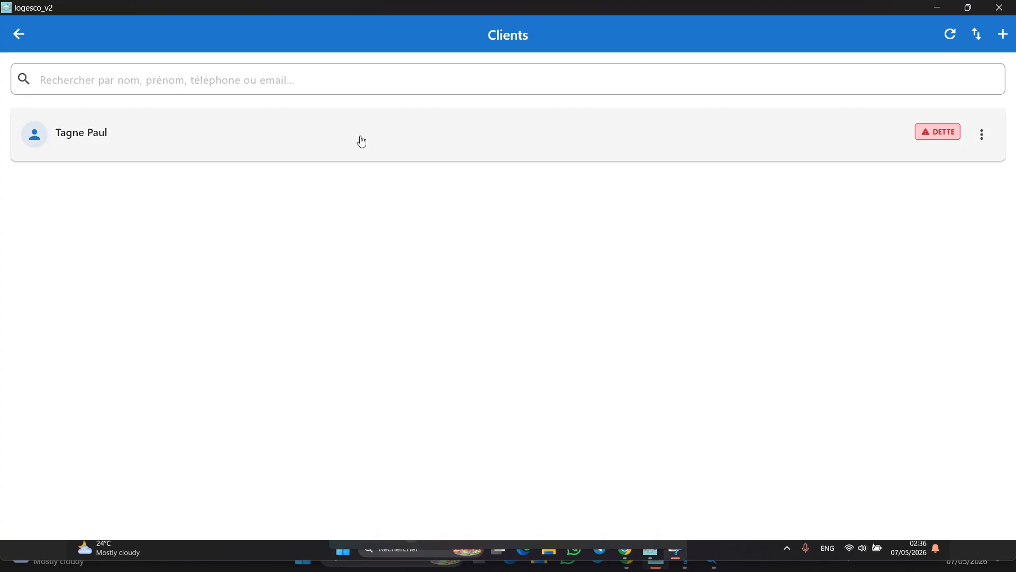
left_click(402, 141)
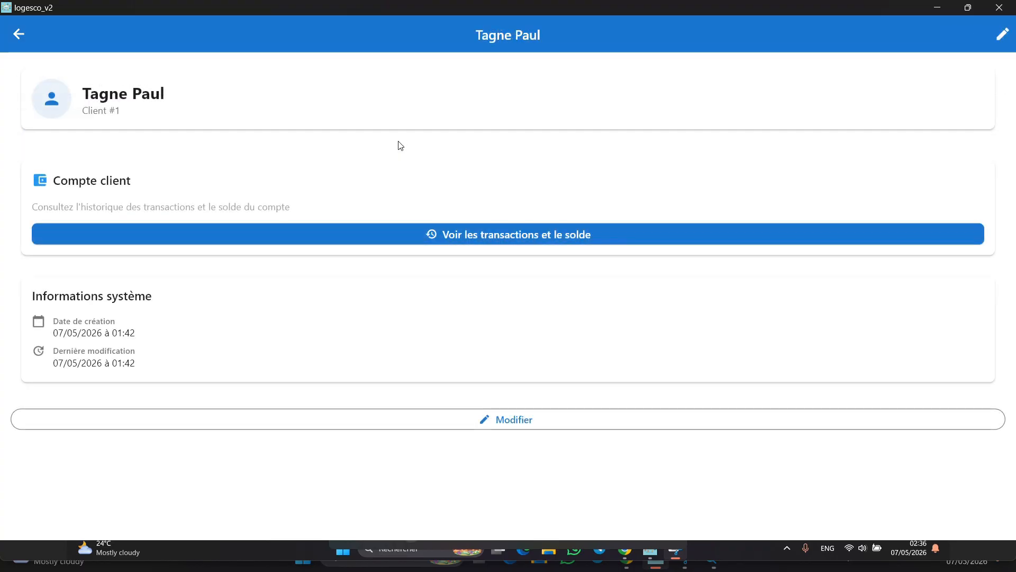
left_click(542, 239)
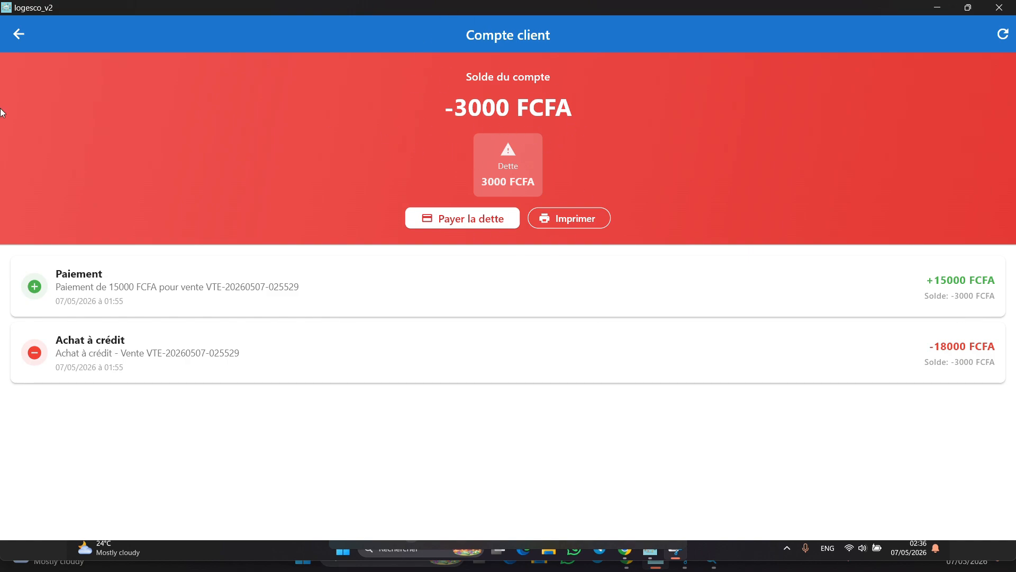
left_click(17, 38)
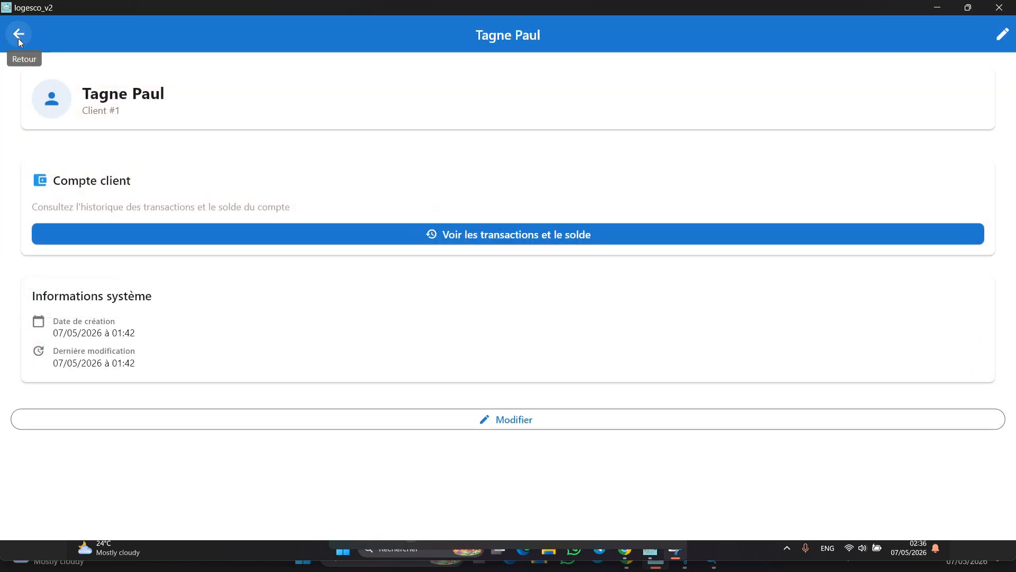
left_click(18, 38)
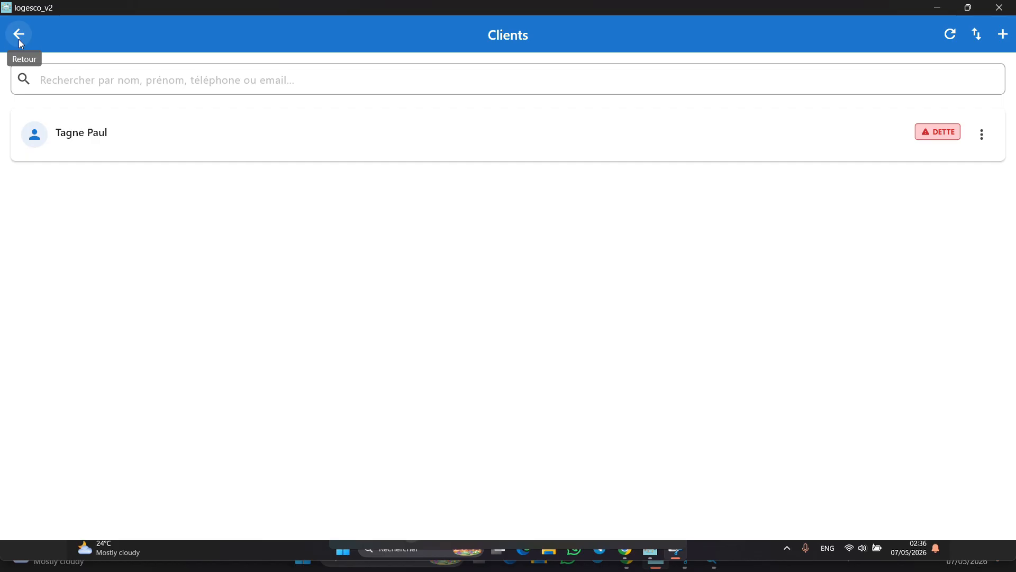
left_click(19, 38)
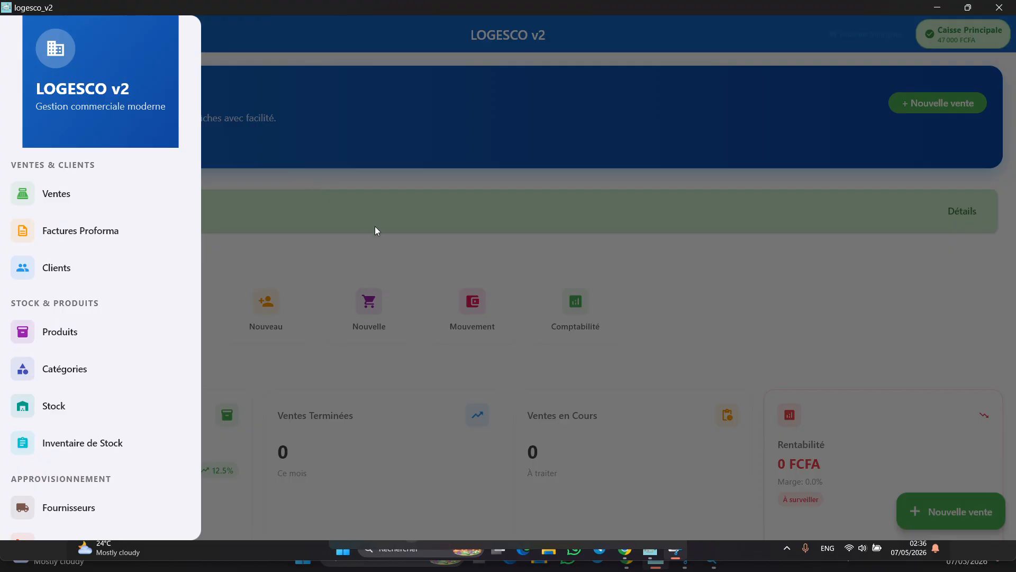
left_click(689, 272)
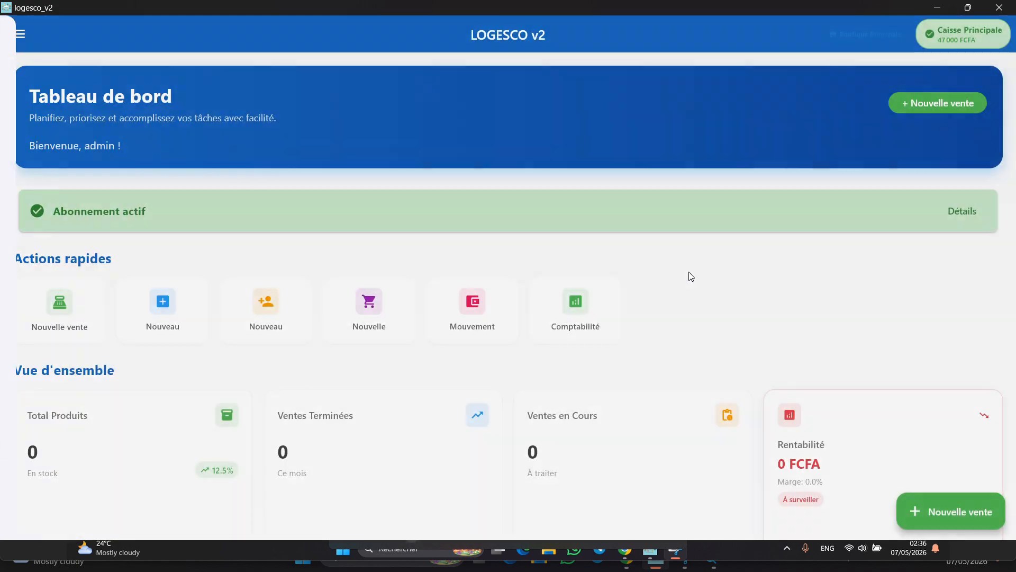